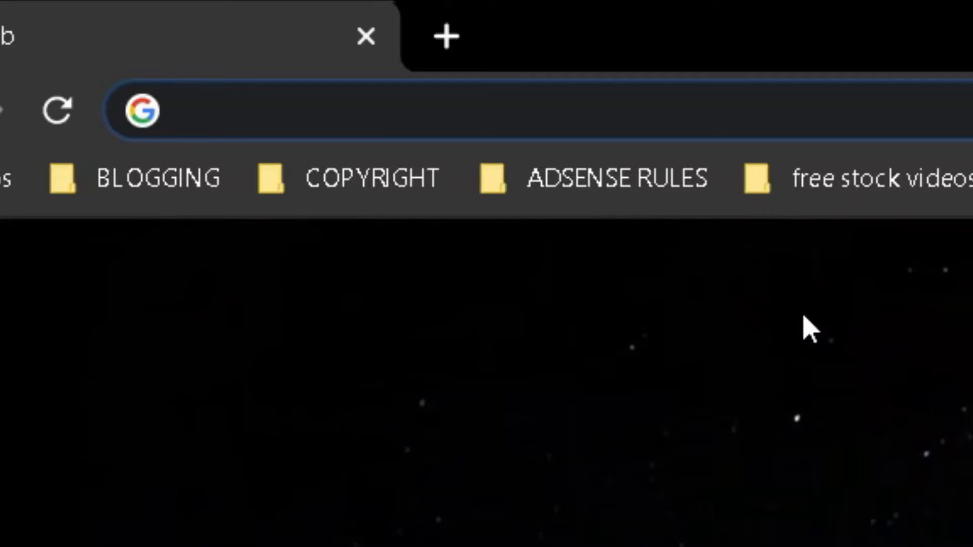
Step: Open logomakr.com and dismiss the intro video and the graphics search tip
text(akr.co)
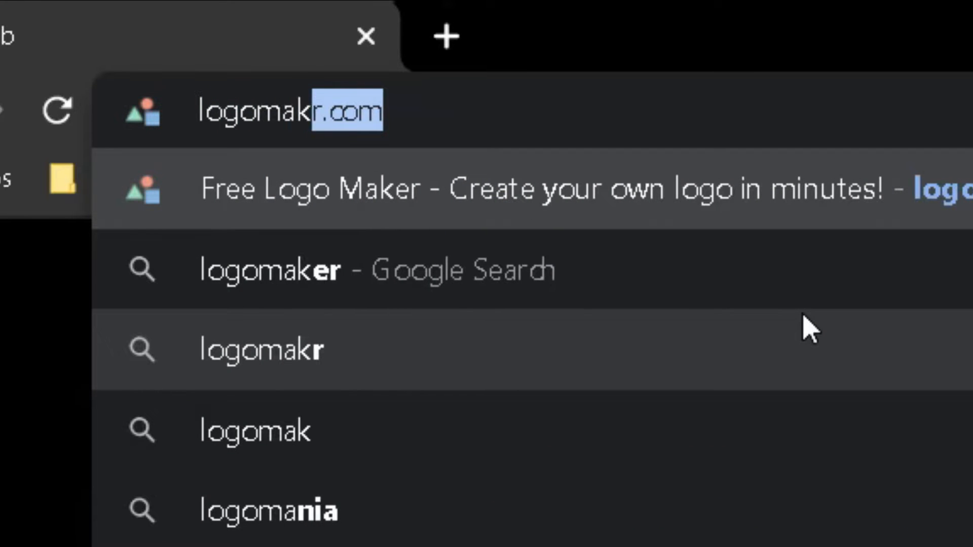
text(m)
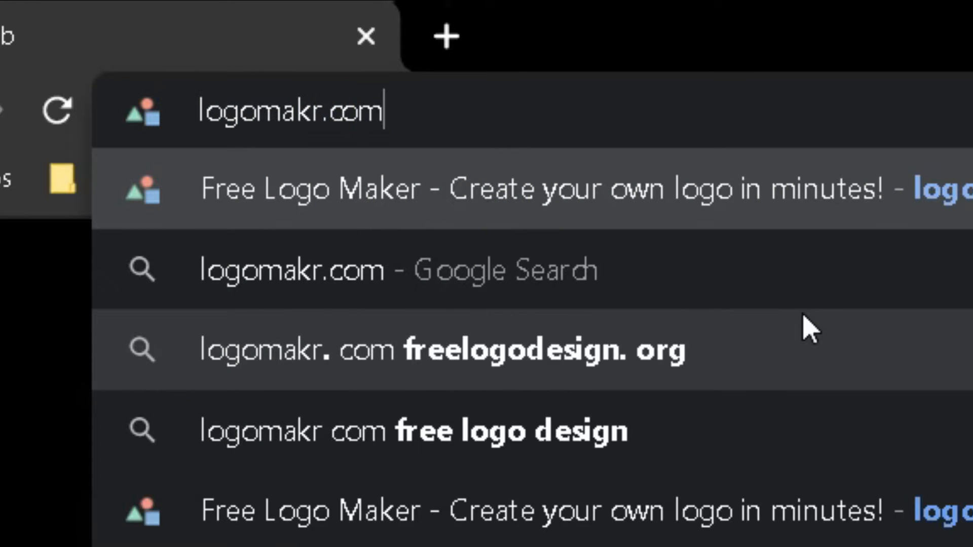
key(Return)
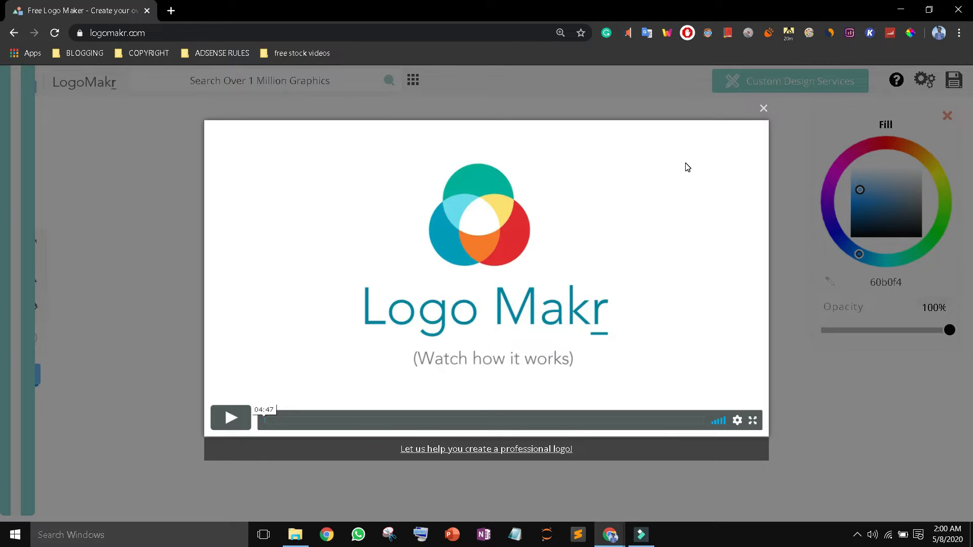
click(762, 108)
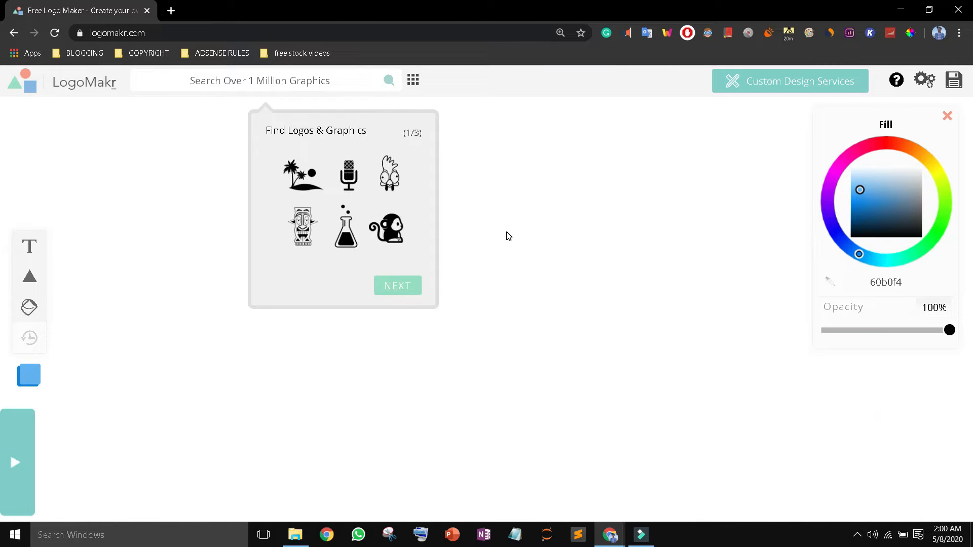
click(509, 236)
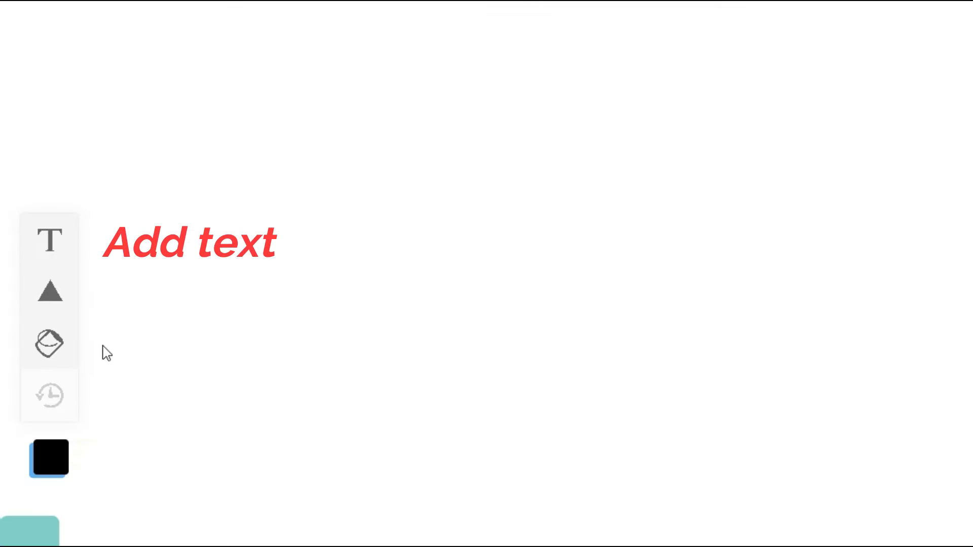
Step: Add a default text object and a circle shape, and shift the circle left over the text
click(48, 242)
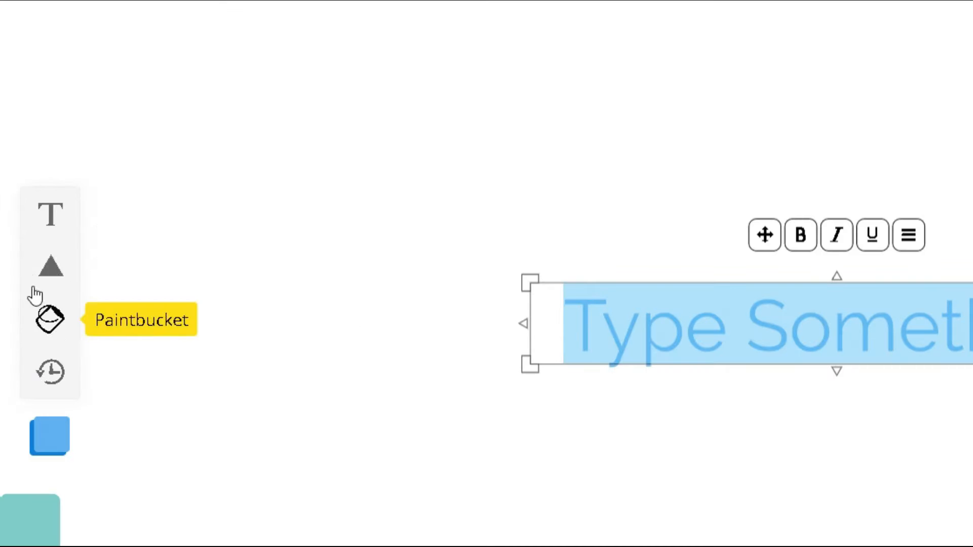
click(51, 267)
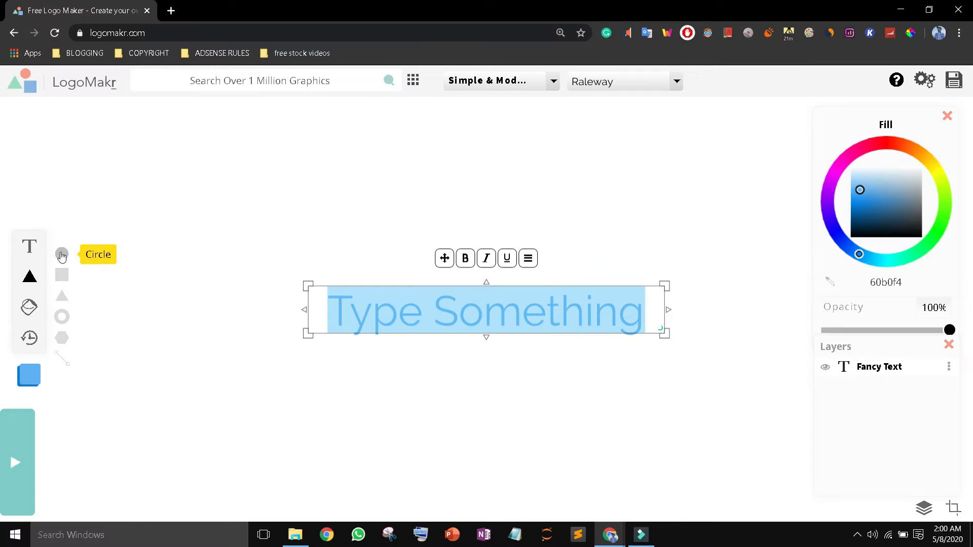
click(106, 227)
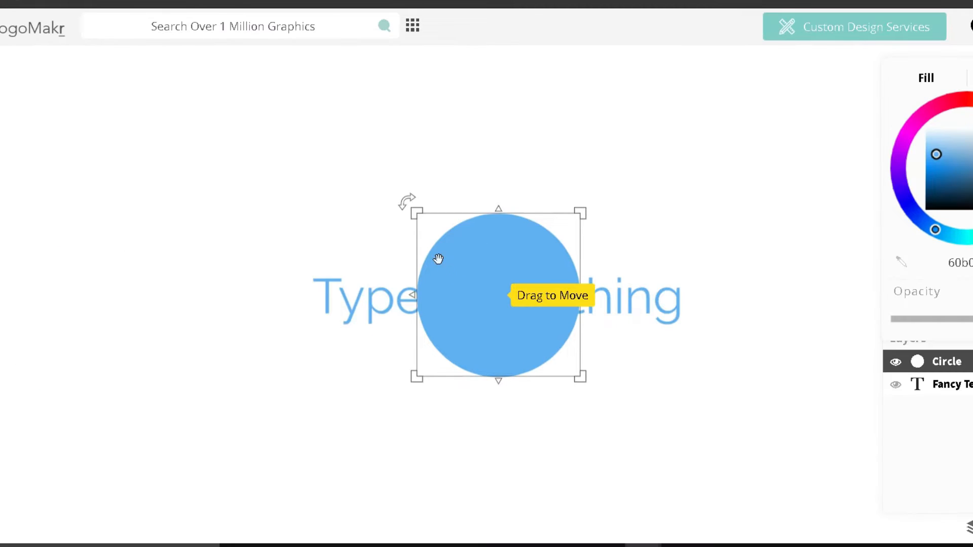
drag(438, 259, 365, 261)
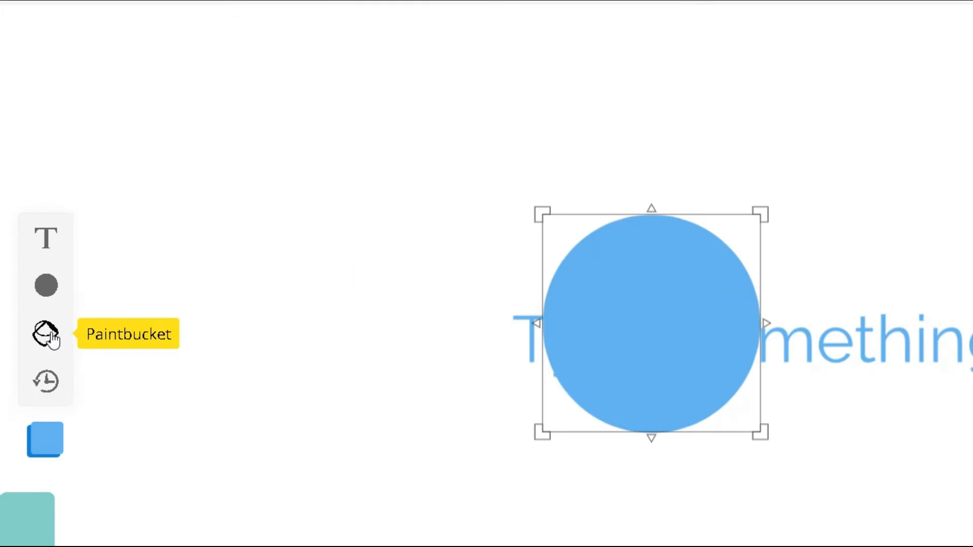
Step: Recolor the circle and the text with the Paintbucket using fill color ff005d
click(46, 335)
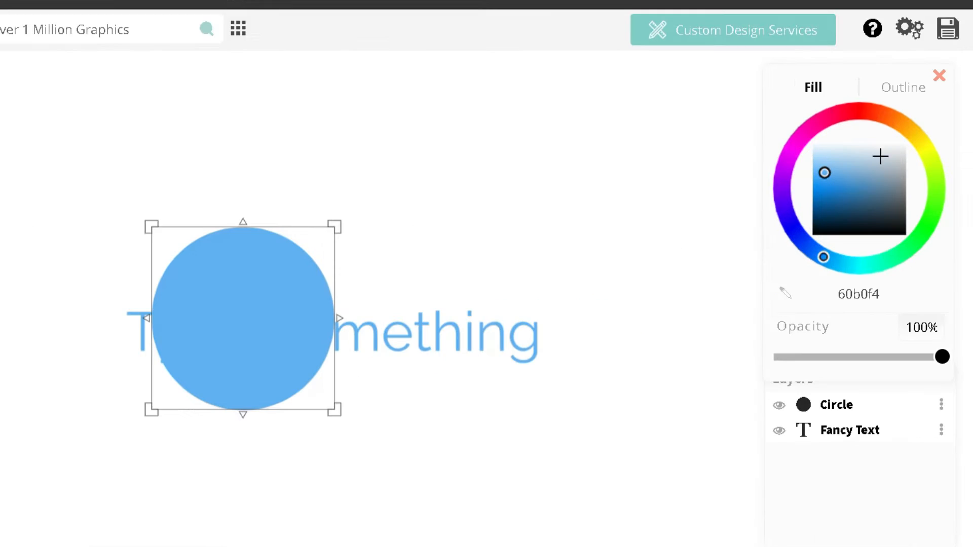
click(831, 117)
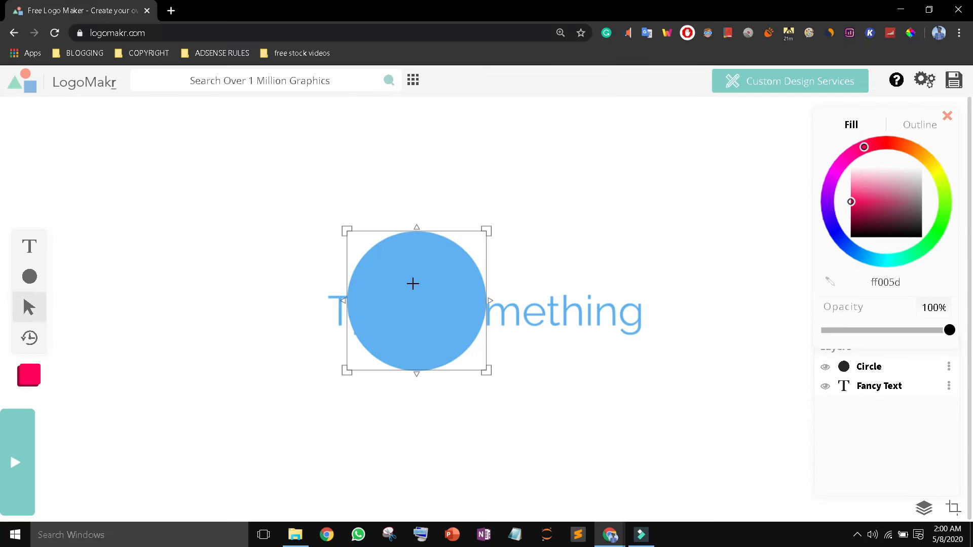
click(413, 284)
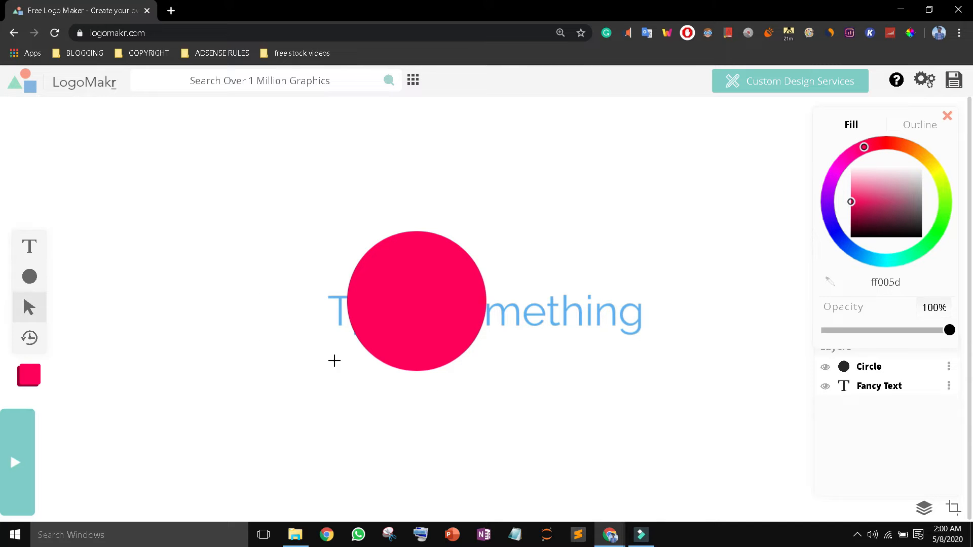
click(29, 307)
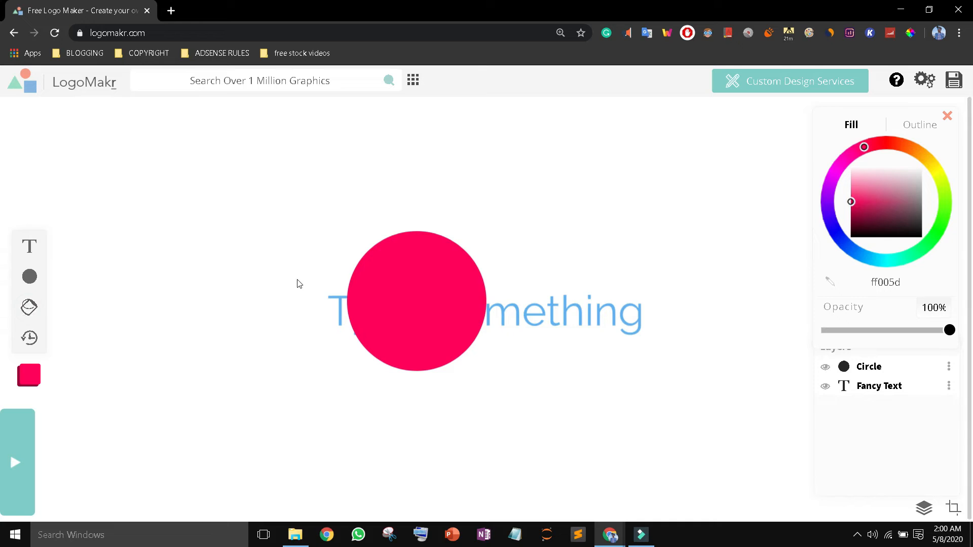
click(29, 307)
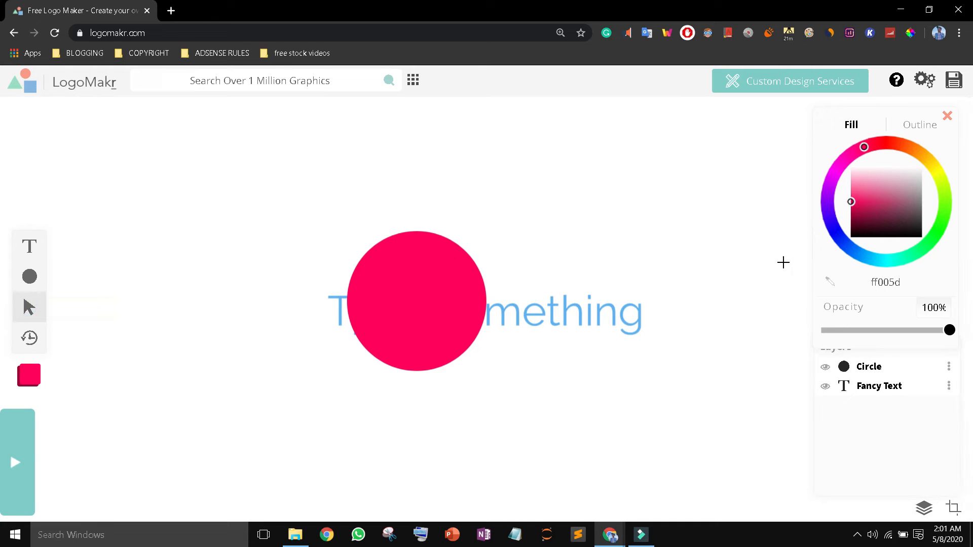
click(539, 305)
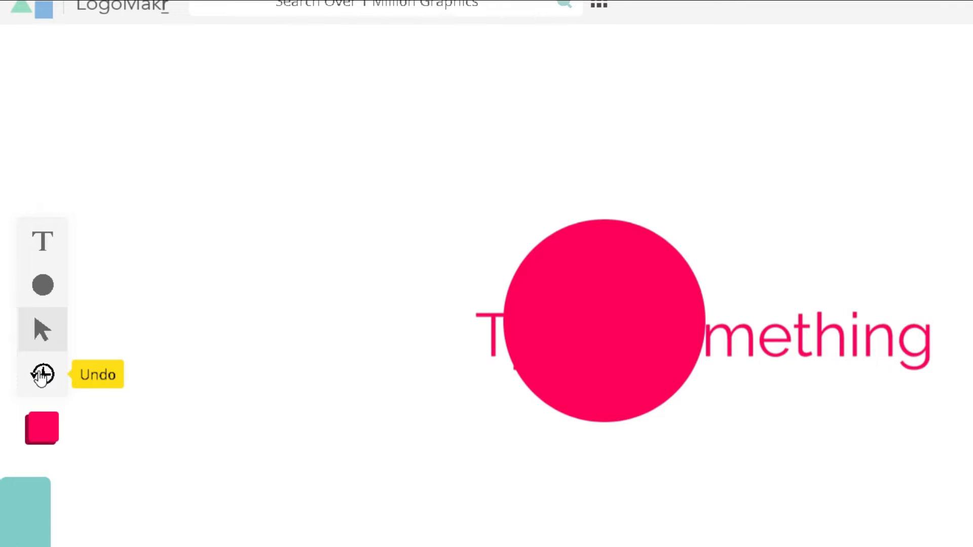
Step: Undo all the edits back to an empty canvas and leave the Paintbucket tool
click(42, 375)
click(42, 375)
click(42, 375)
click(42, 375)
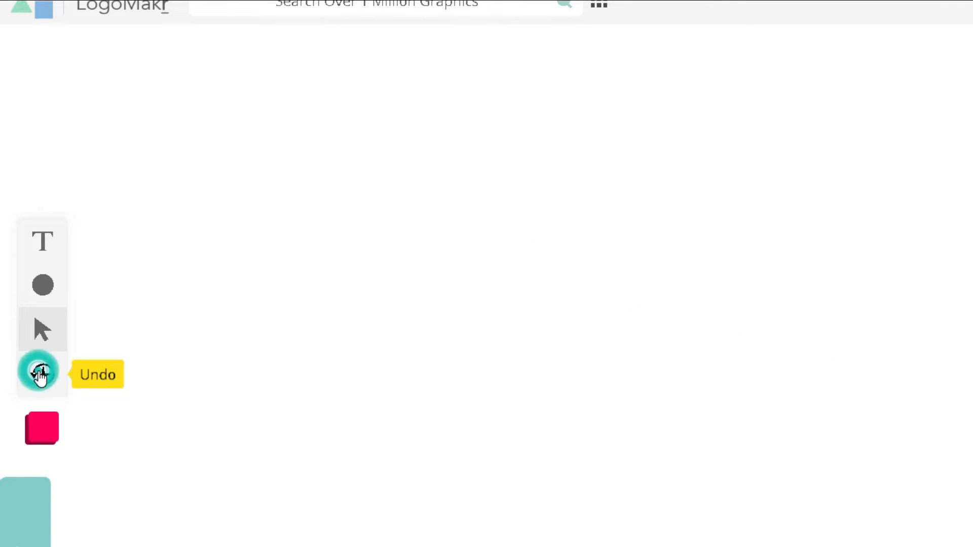
click(39, 375)
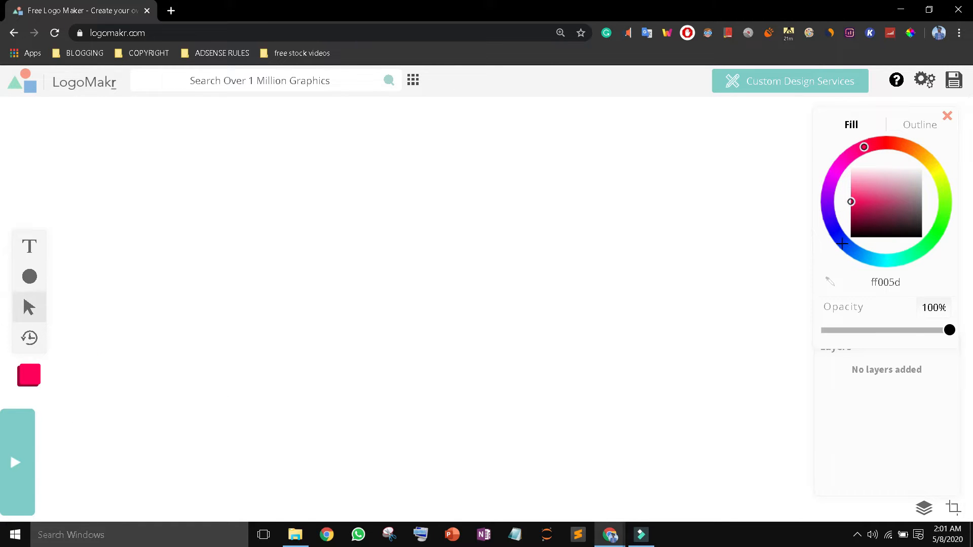
mouse_move(31, 284)
click(28, 307)
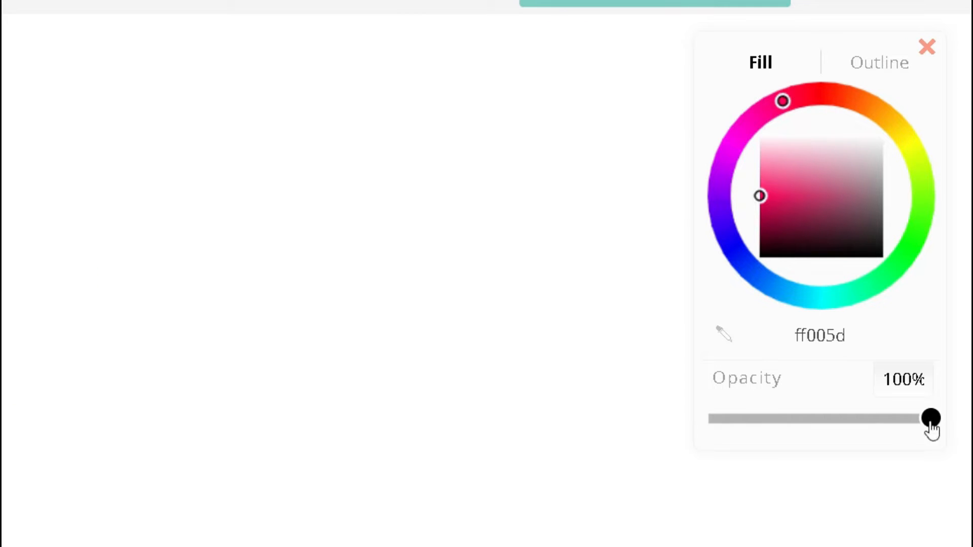
Step: Examine the opacity and outline options for colors, and show and hide the layer list
drag(938, 425, 953, 406)
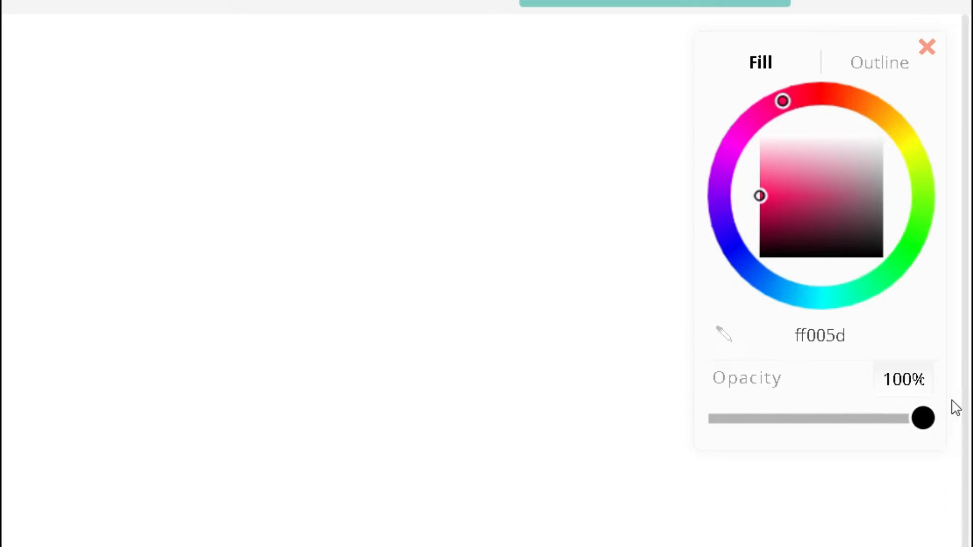
click(895, 59)
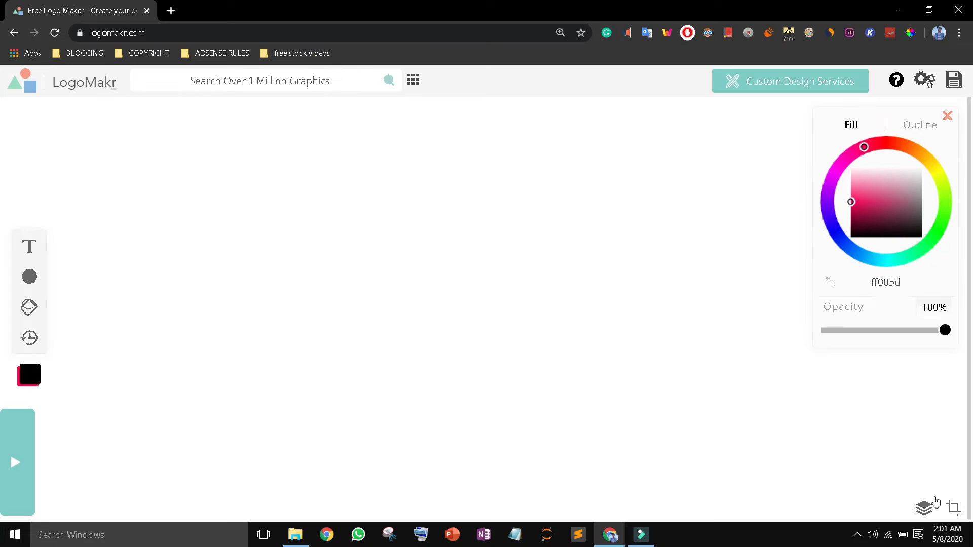
click(905, 528)
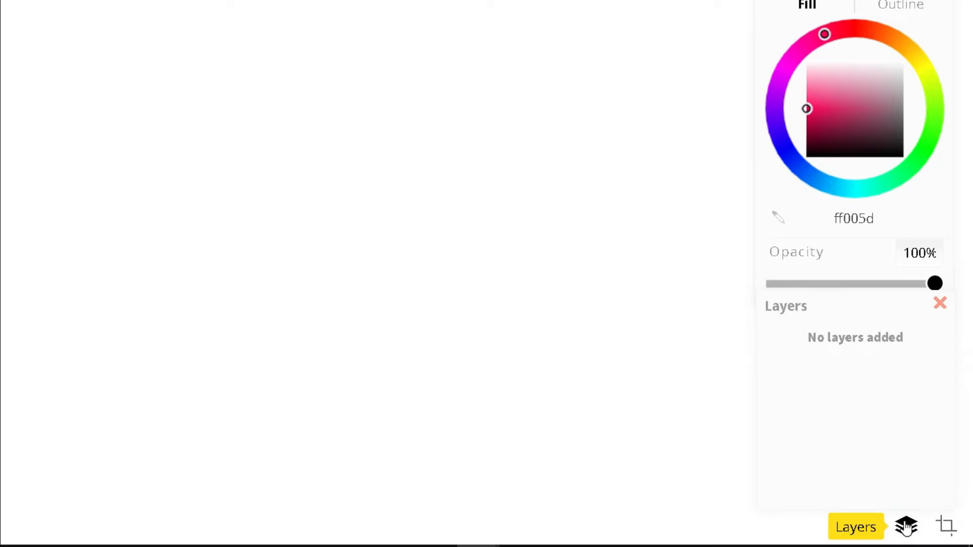
click(942, 304)
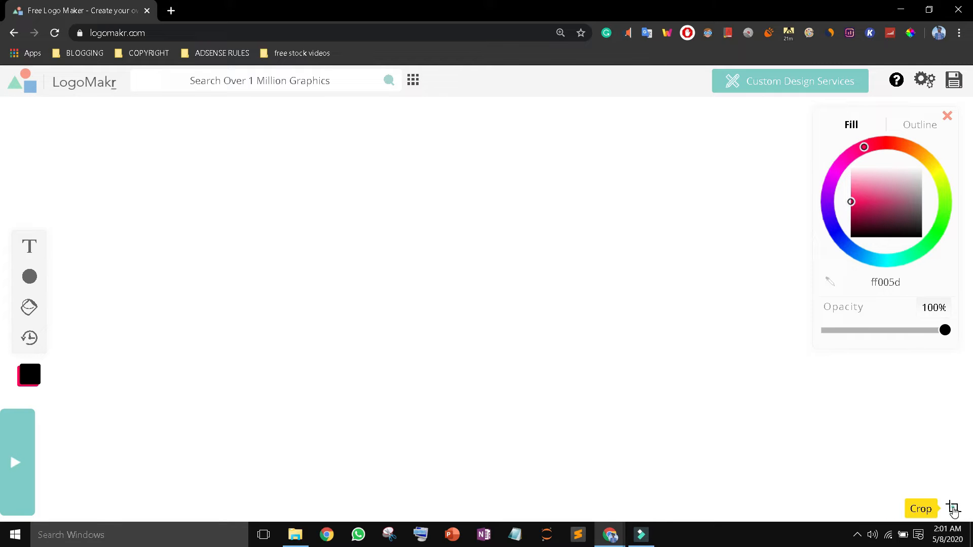
Step: Browse the list of tutorial videos and collapse it again
click(16, 462)
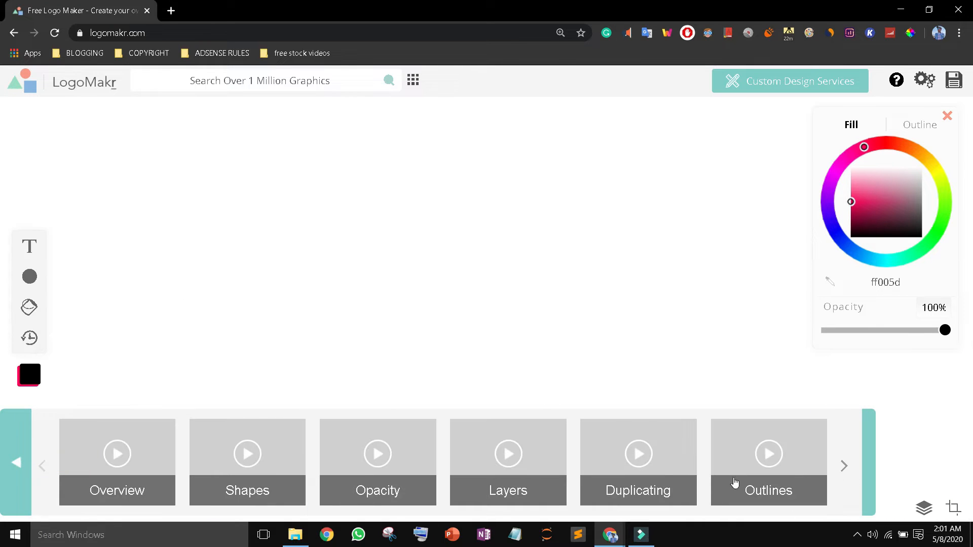
click(845, 468)
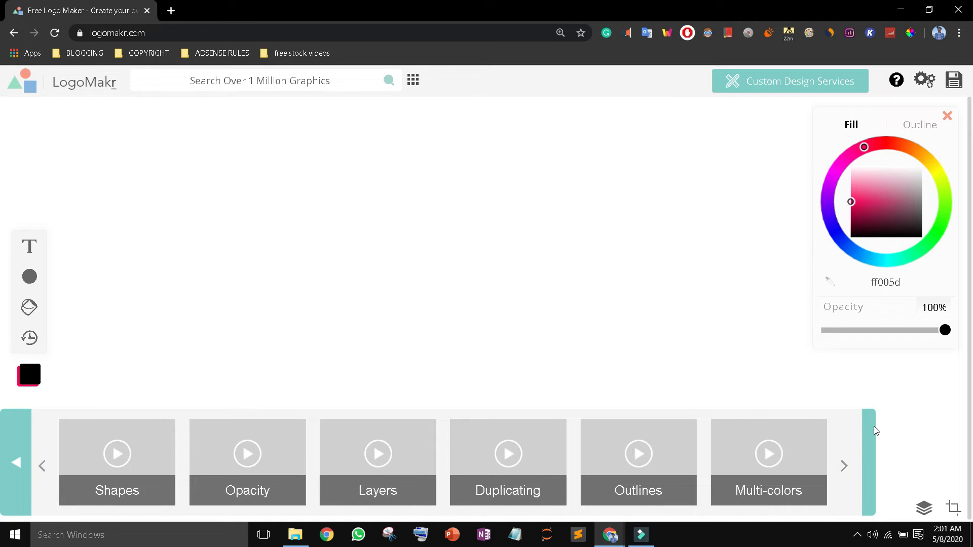
click(722, 328)
click(38, 465)
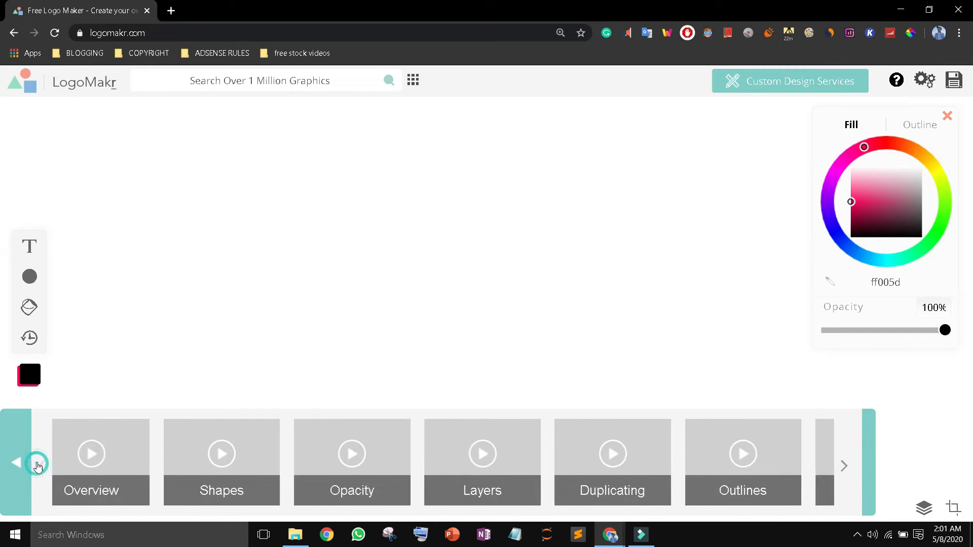
click(18, 467)
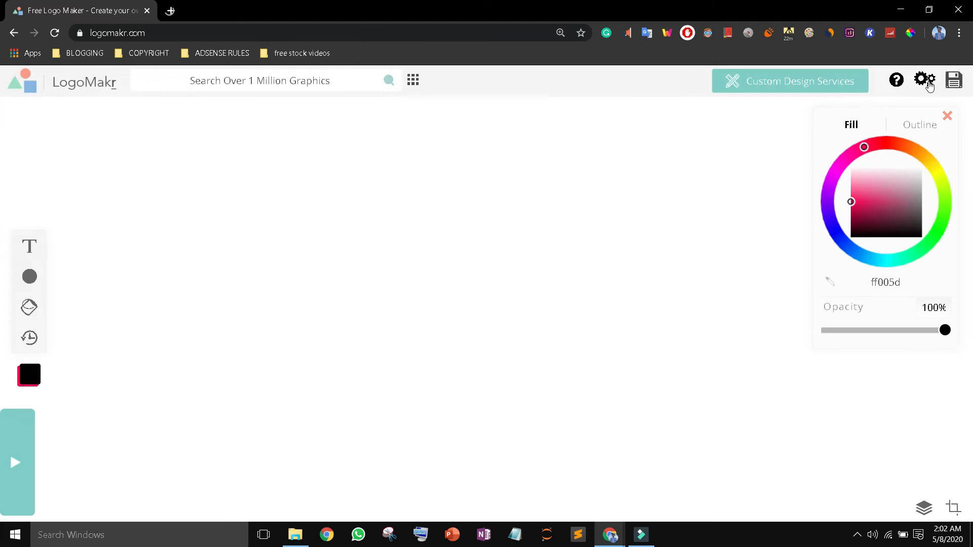
Step: In the document settings, give the background a color fill of cfff00 and set the canvas option to Grid
click(876, 160)
click(520, 206)
click(520, 244)
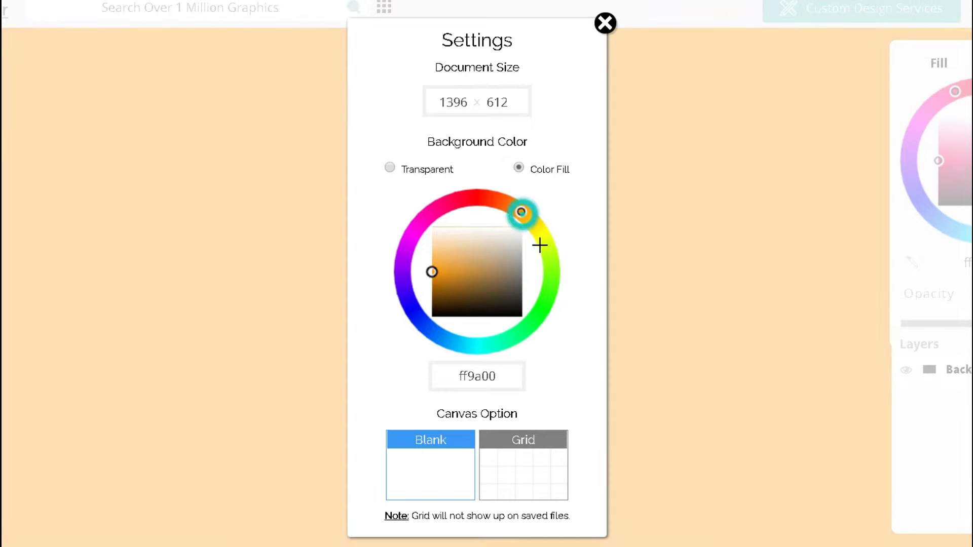
click(545, 254)
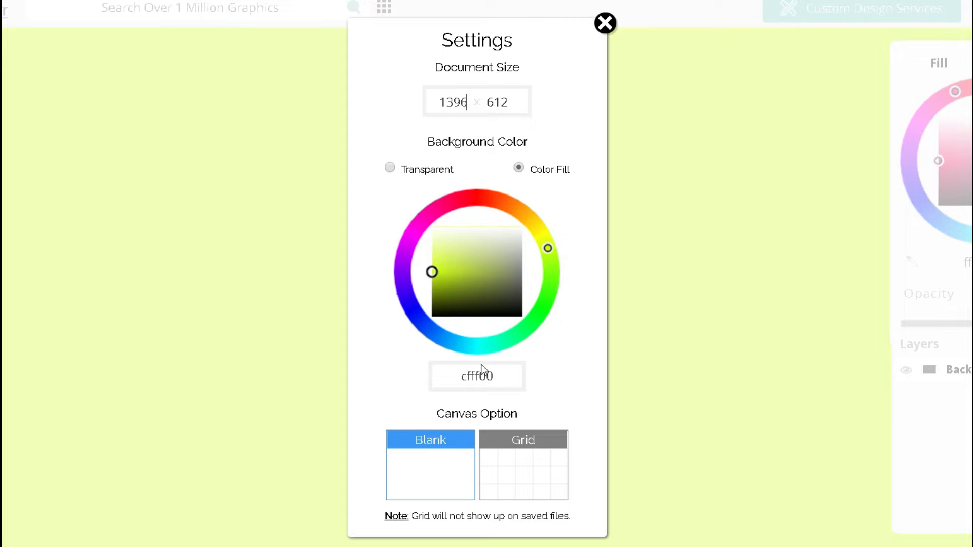
click(535, 446)
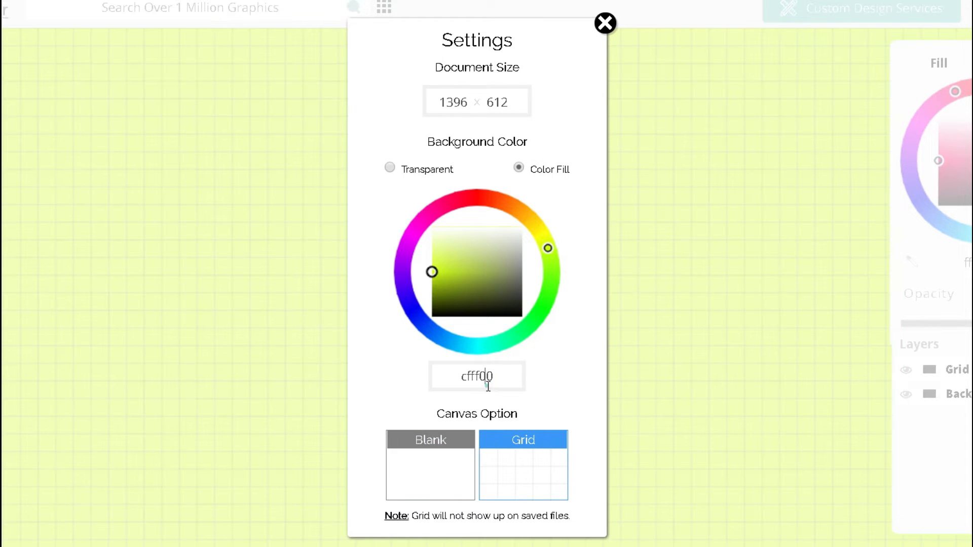
Step: Set the background to Transparent and the canvas option to Blank, and close the document settings
double_click(499, 379)
click(390, 168)
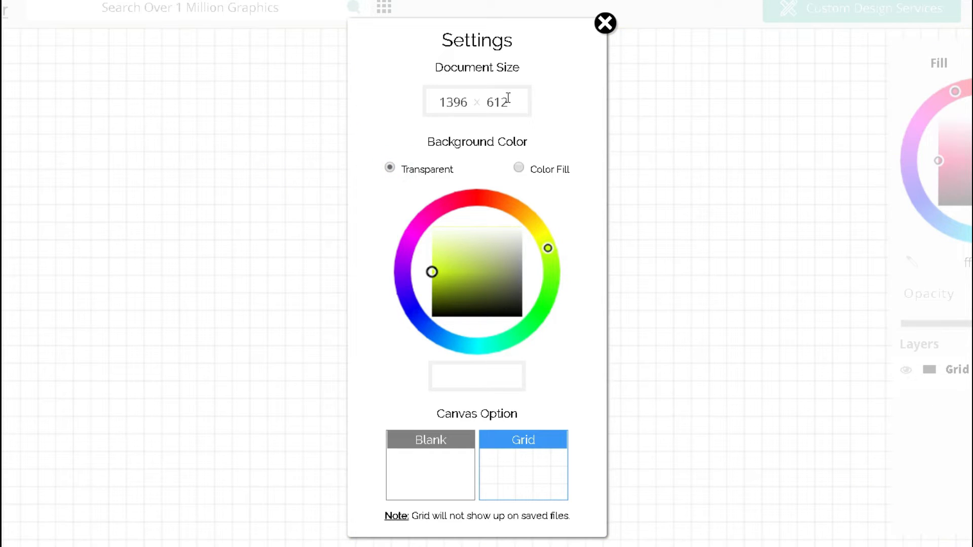
click(439, 456)
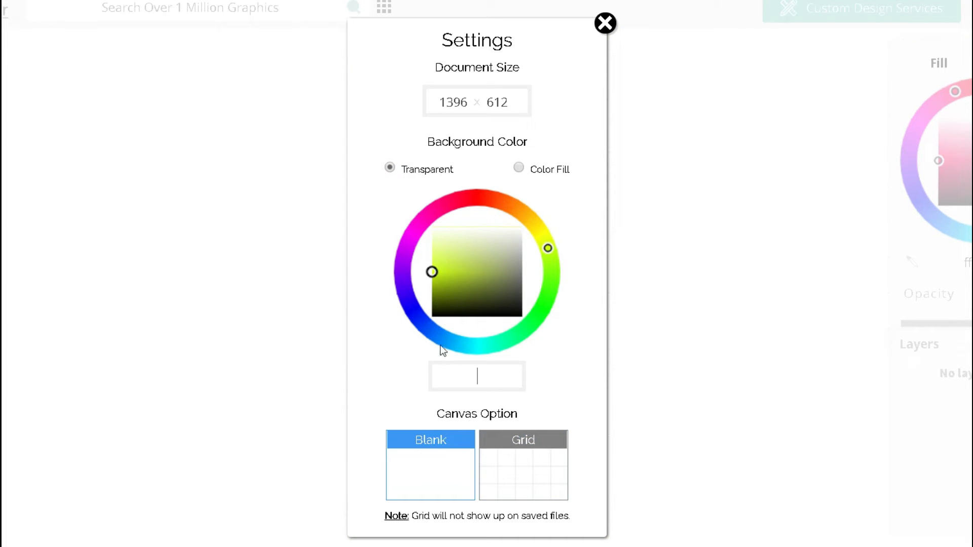
click(605, 23)
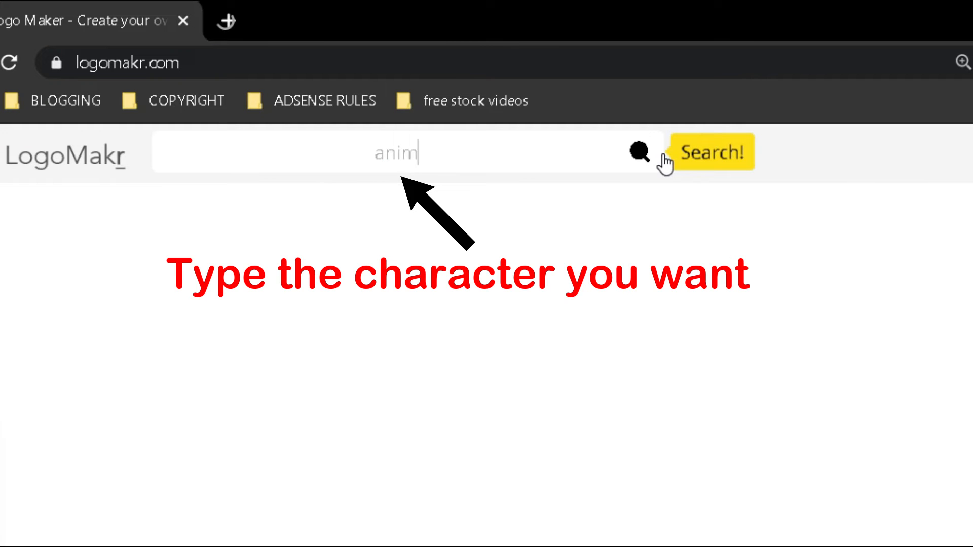
Step: Search the graphics library for "animals" and browse the resulting graphics
click(664, 161)
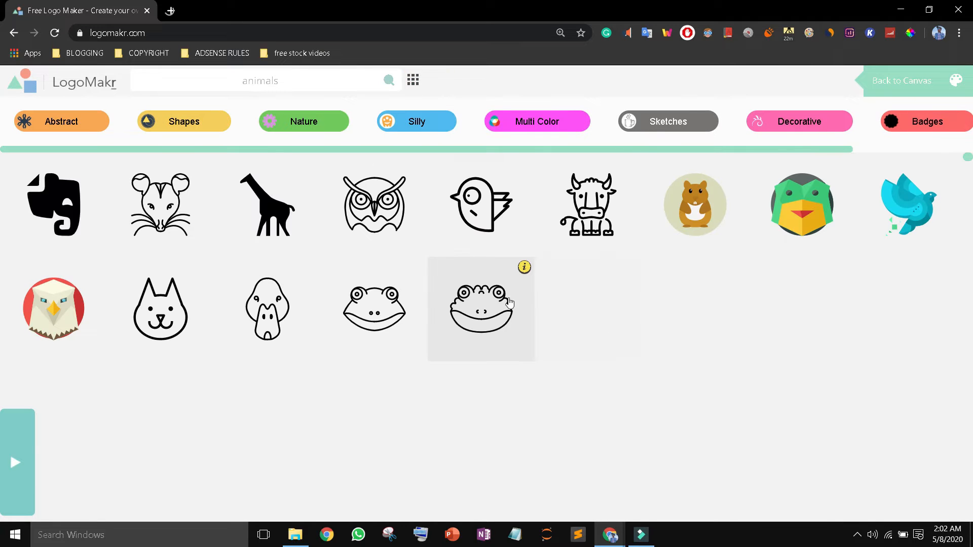
scroll(436, 387, down, 4)
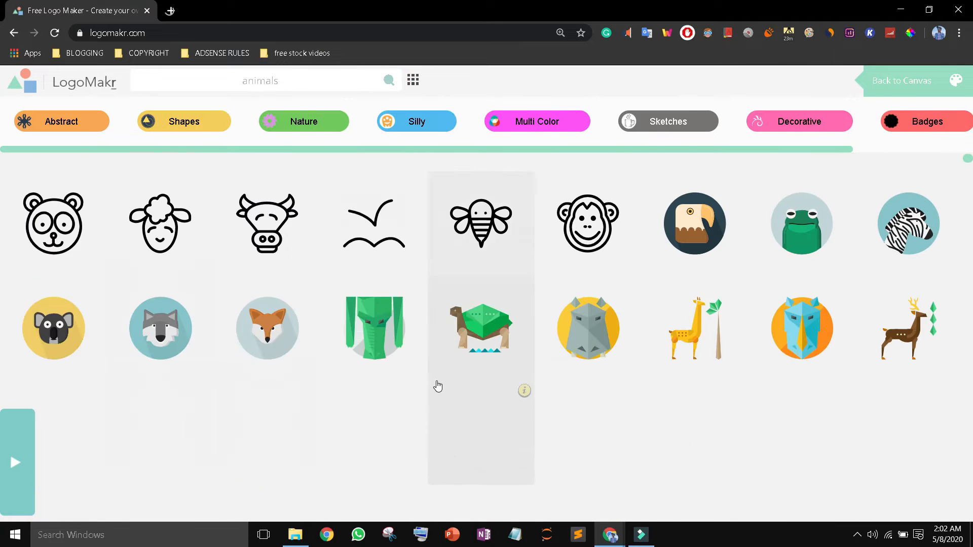
scroll(436, 356, up, 4)
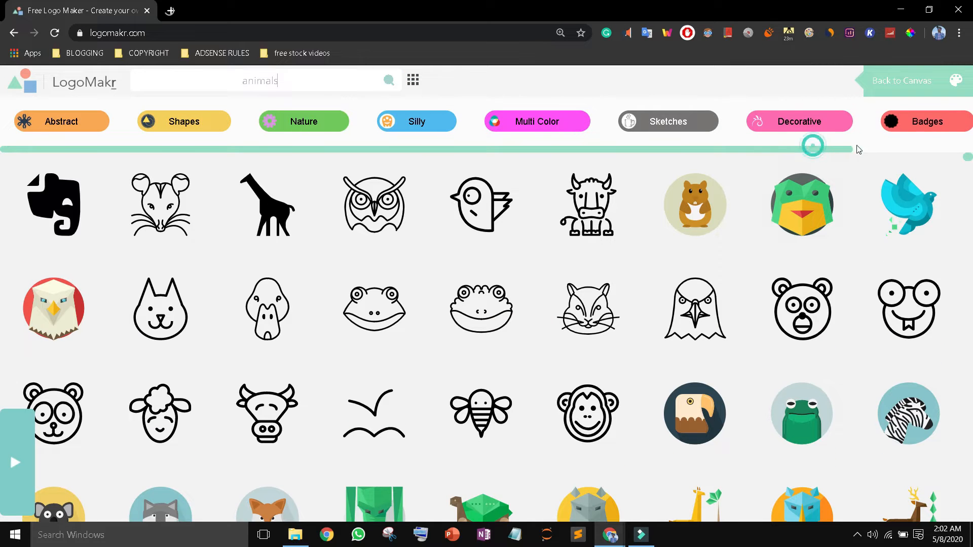
Step: Browse more of the animal graphics and open the Shapes category
drag(821, 147, 930, 114)
scroll(304, 344, down, 7)
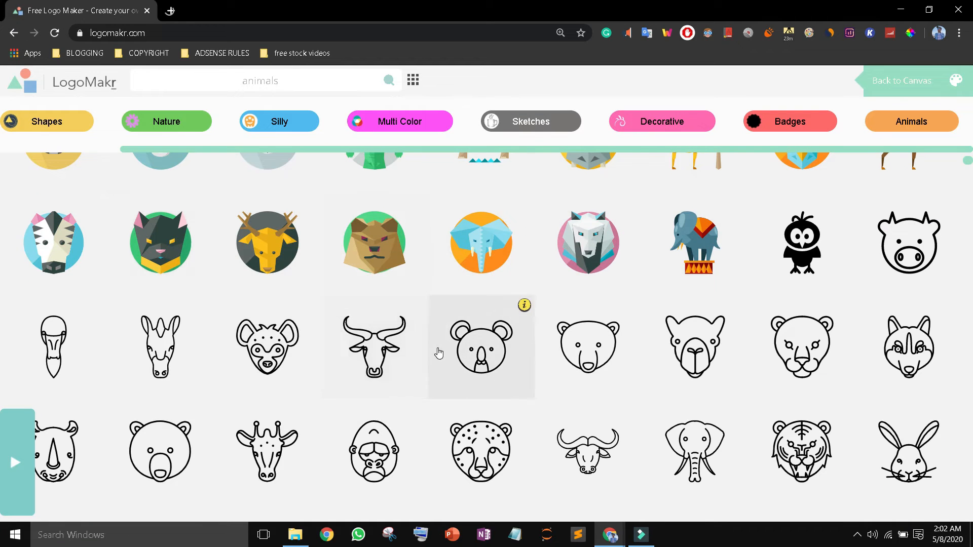
scroll(435, 349, down, 2)
click(258, 128)
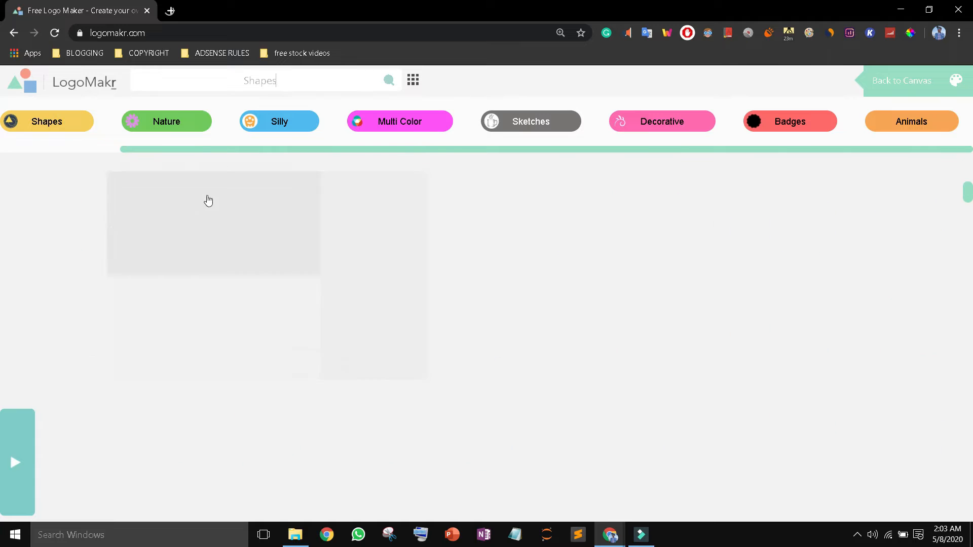
Step: Add the solid black bull head with angular horns from the Animals category, enlarged and centred on the canvas
click(908, 124)
scroll(431, 274, down, 3)
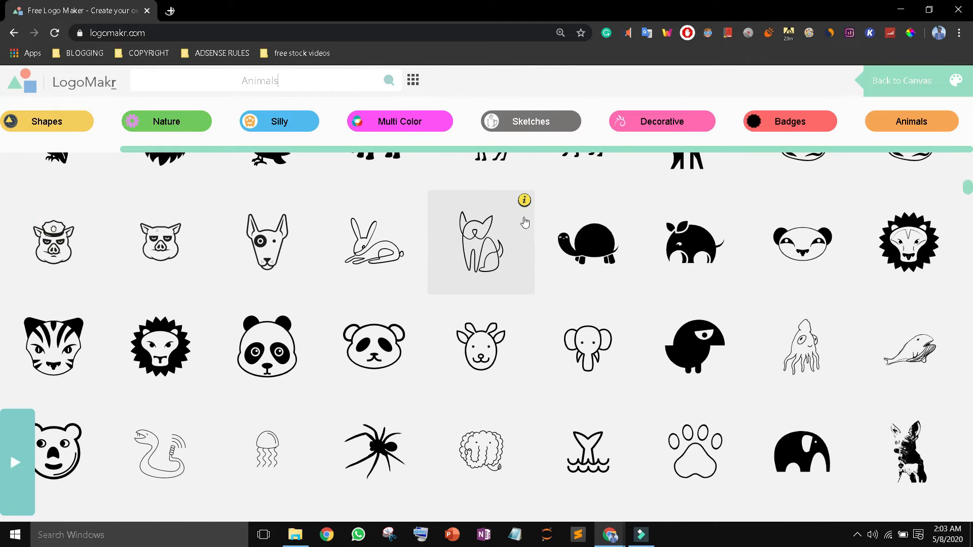
scroll(405, 261, down, 15)
scroll(407, 261, down, 2)
click(401, 243)
drag(412, 249, 354, 197)
mouse_move(443, 273)
mouse_down()
mouse_move(462, 271)
mouse_move(457, 277)
mouse_up()
Step: Add the text "OBULL" and place it centred below the bull head
click(29, 246)
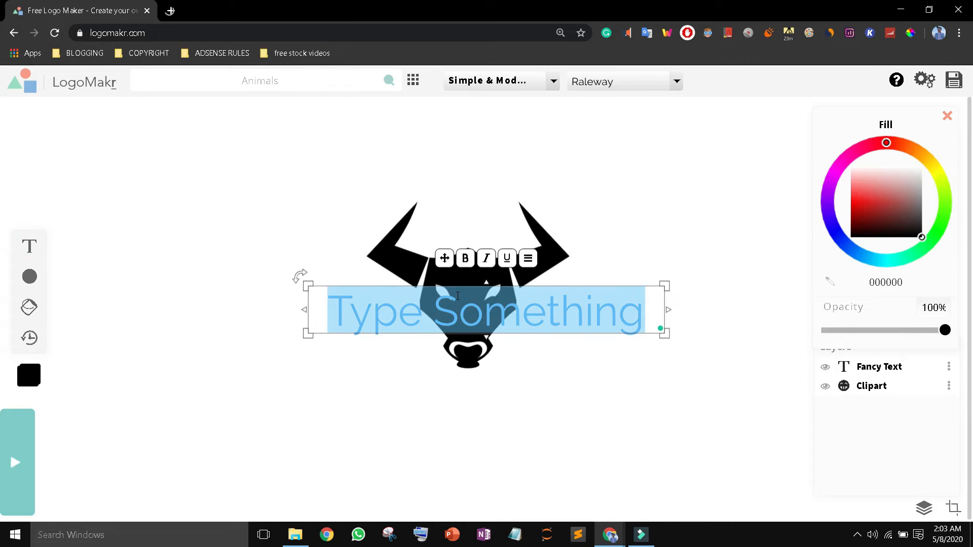
text(OBULL)
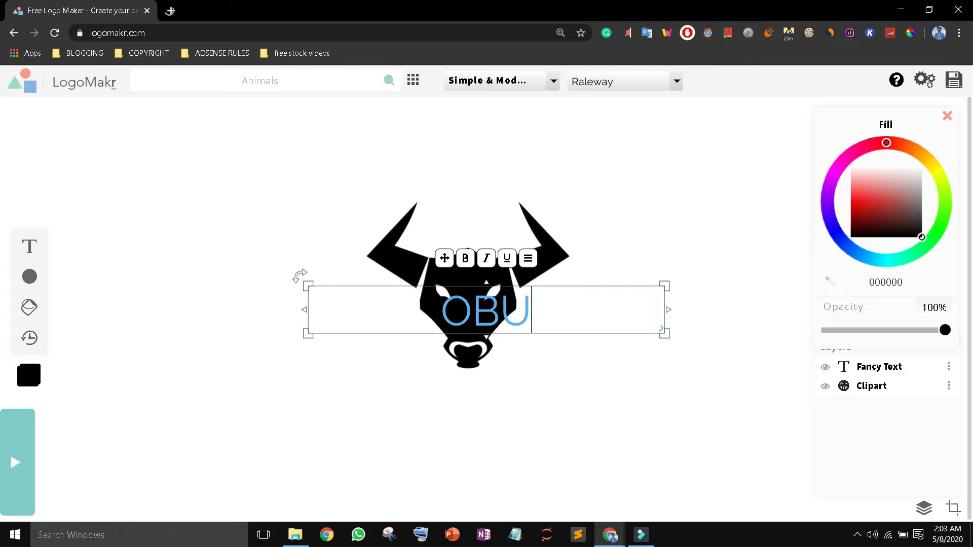
drag(304, 310, 416, 397)
click(542, 299)
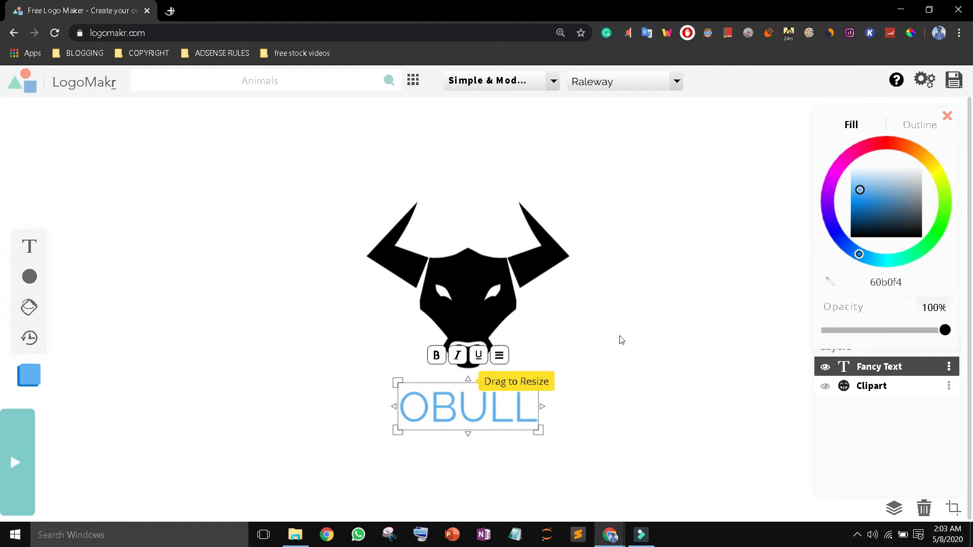
click(517, 290)
Step: Set the OBULL text's font to Cantora One and nudge the text slightly upward
click(437, 384)
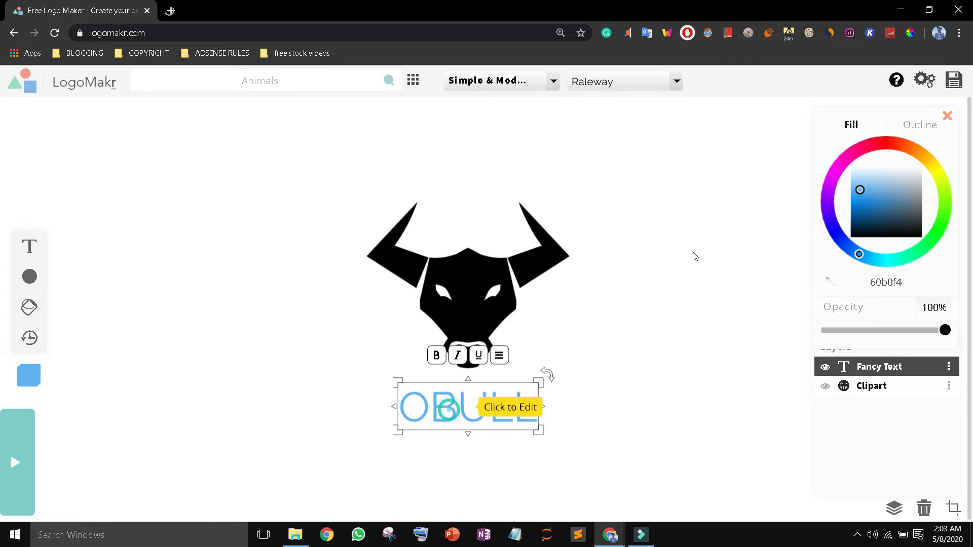
click(679, 87)
scroll(619, 239, down, 5)
click(623, 230)
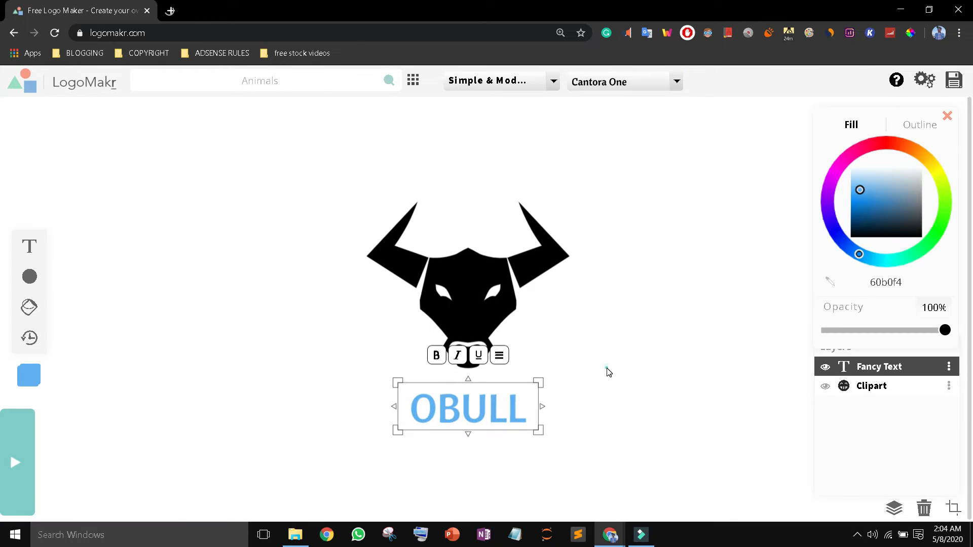
drag(475, 410, 475, 407)
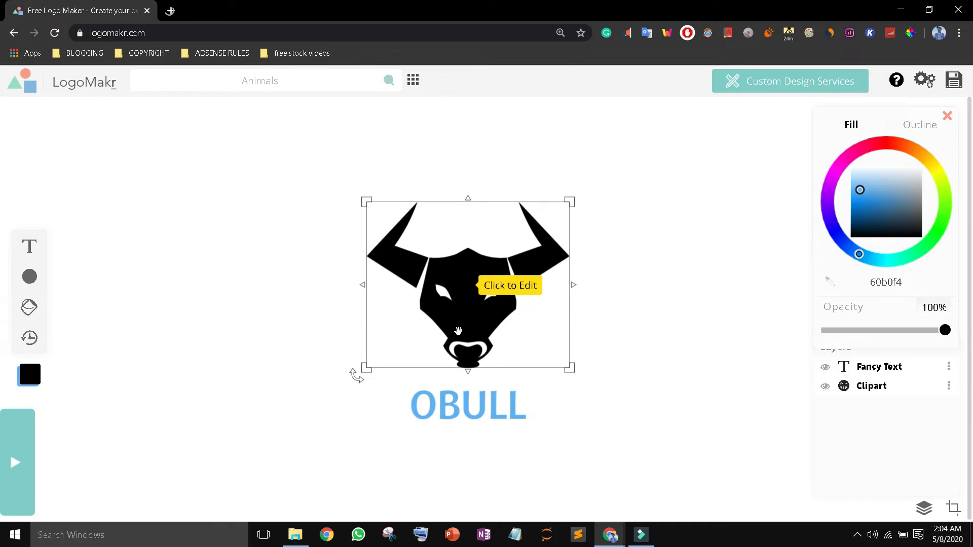
Step: Switch to Notepad and copy the color code FFCD0B from colorcodes.txt for the bull head
click(469, 284)
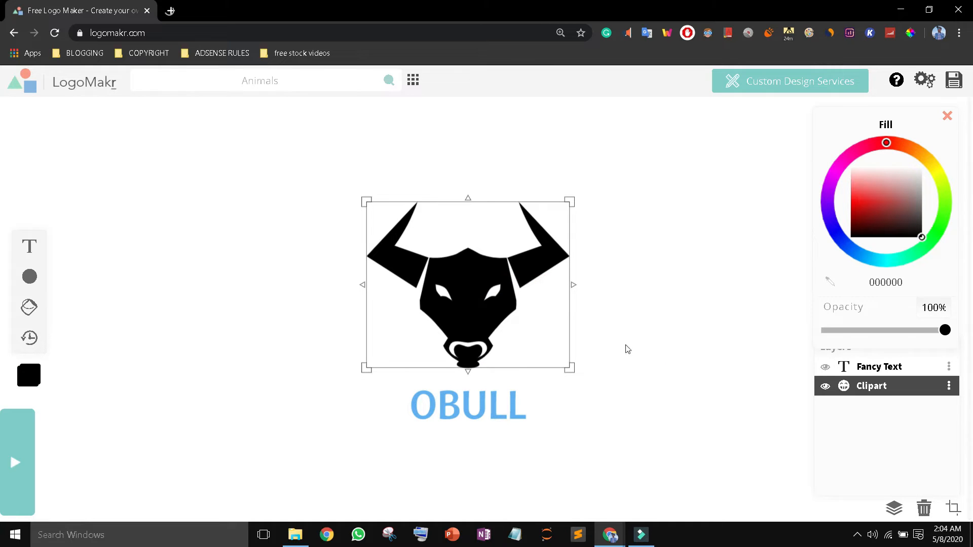
key(alt+Tab)
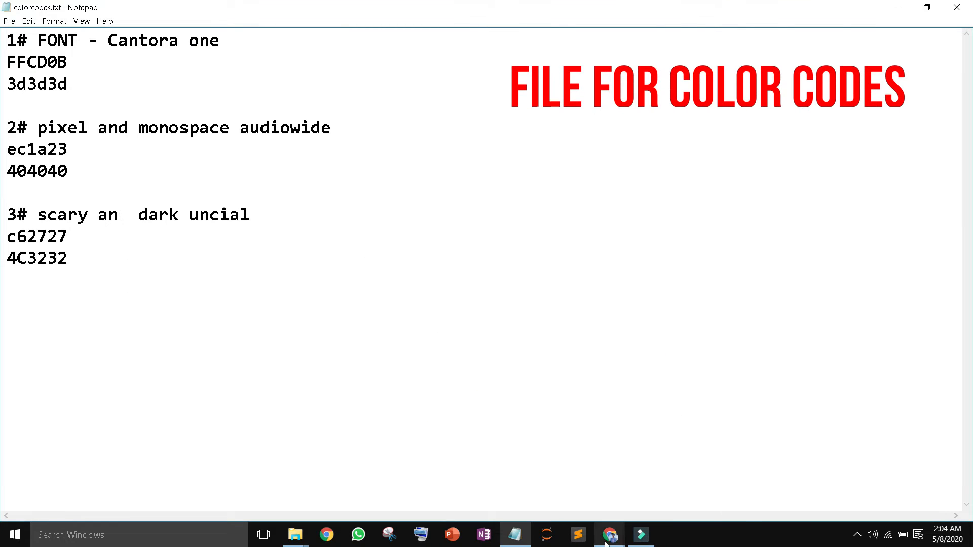
mouse_move(607, 544)
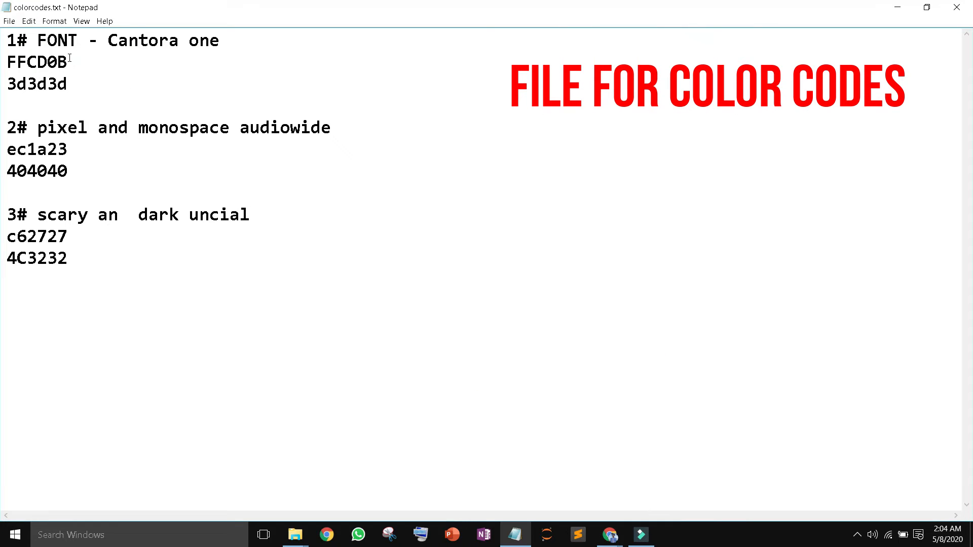
drag(70, 60, 5, 63)
key(ctrl+c)
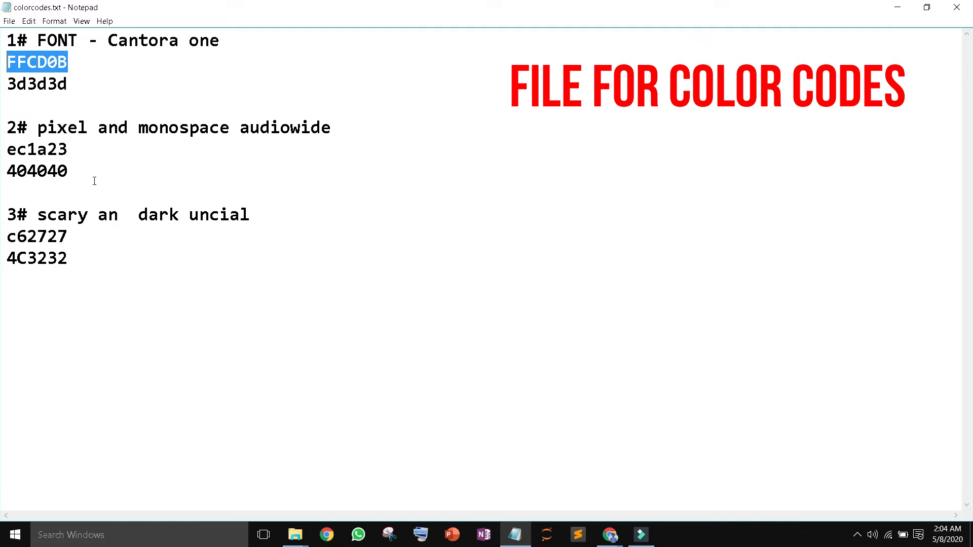
click(678, 470)
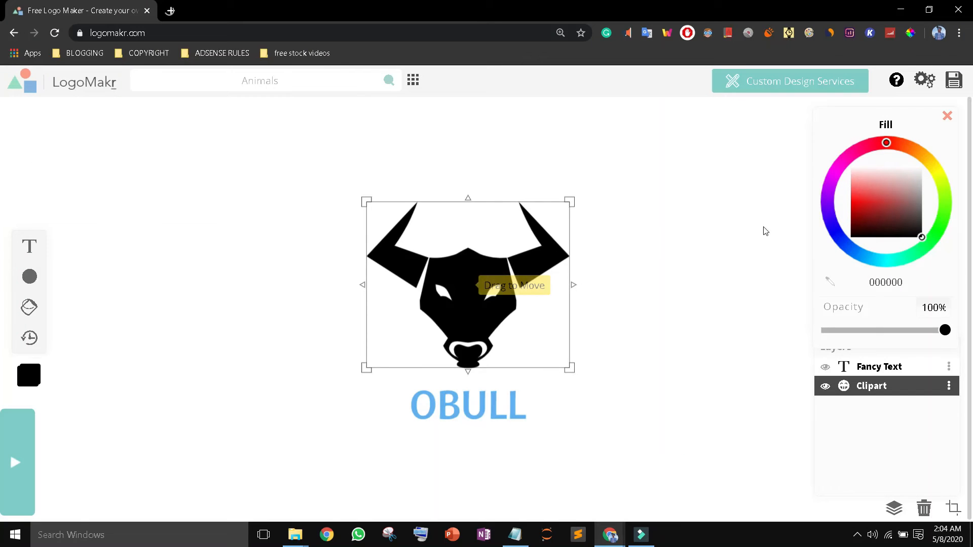
Step: Set the bull head's fill color to FFCD0B in LogoMakr
click(892, 280)
double_click(858, 270)
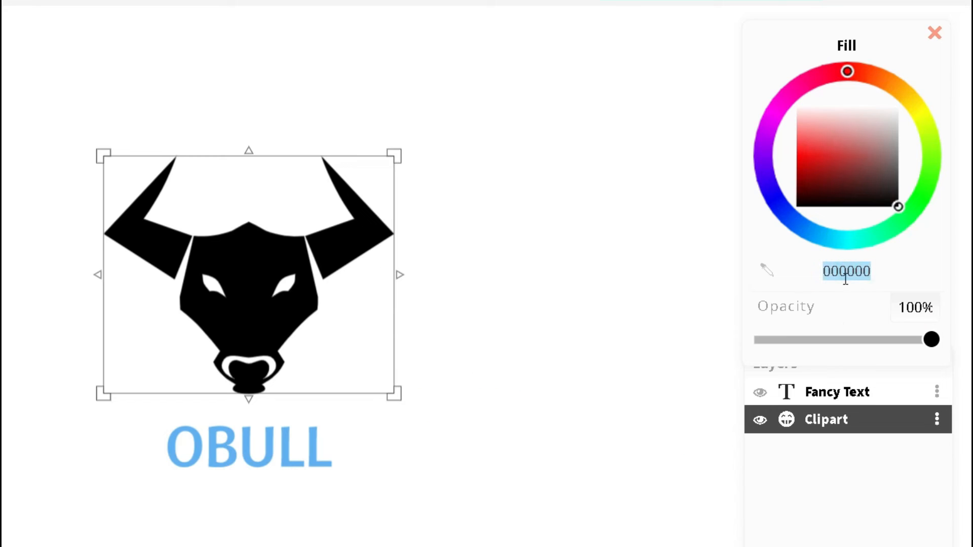
key(ctrl+v)
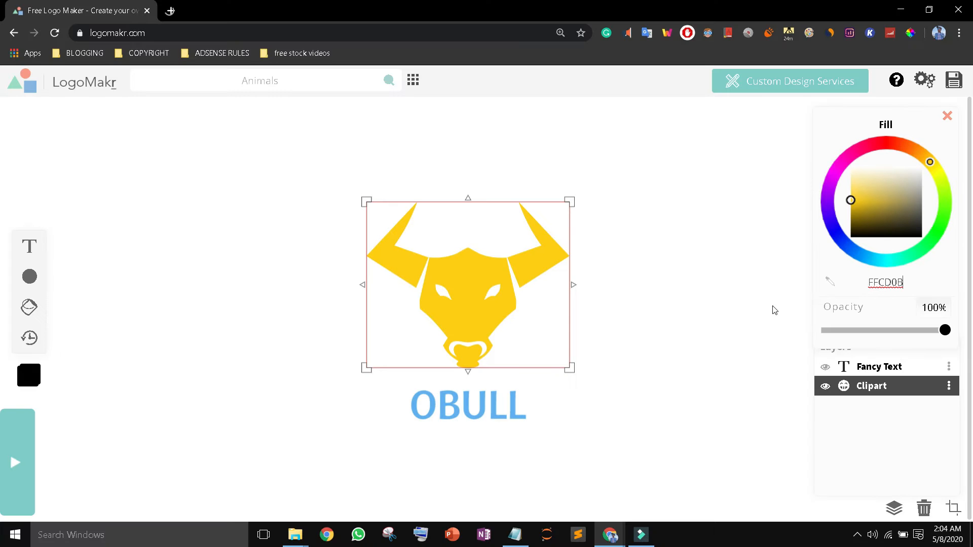
click(648, 338)
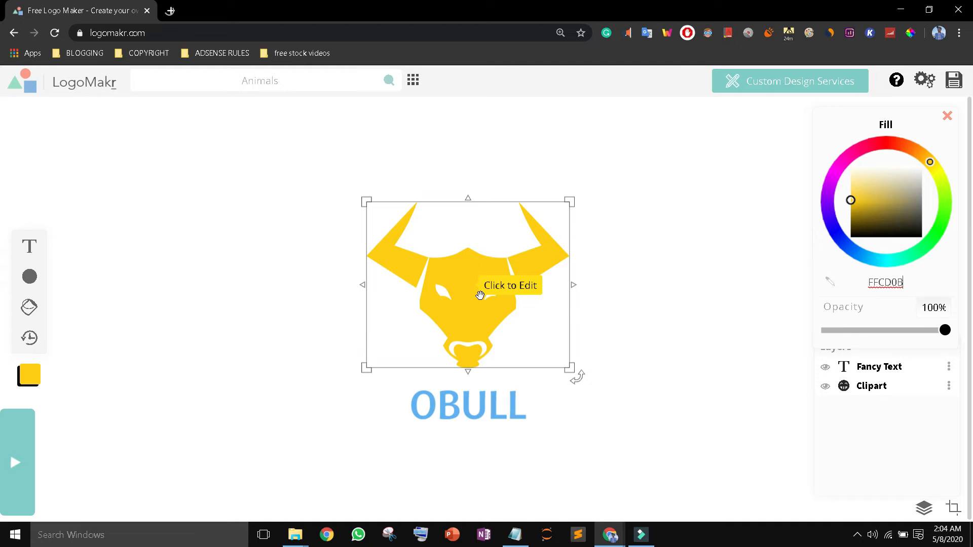
Step: Look up the second color code in Notepad and set the OBULL text's fill to 3d3d3d
key(alt+Tab)
key(alt+Tab)
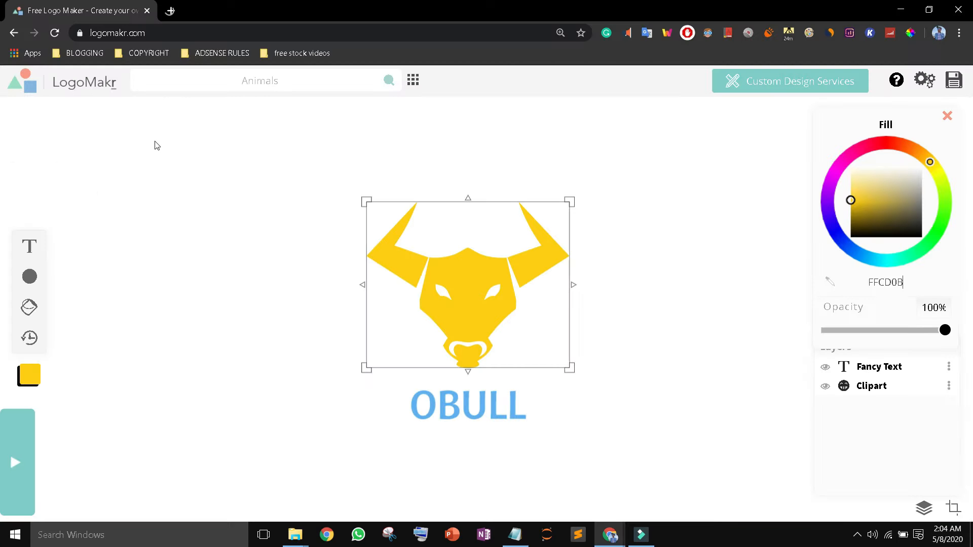
click(476, 404)
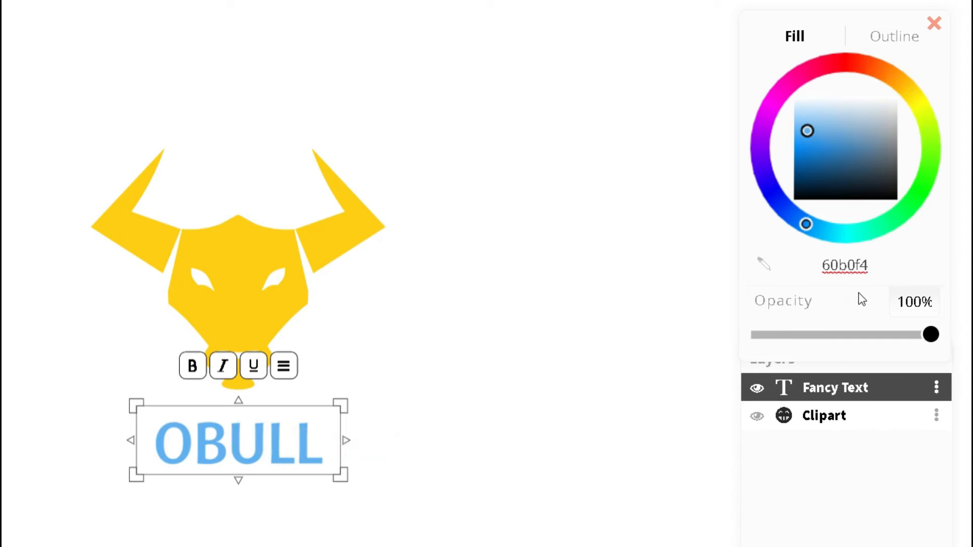
click(870, 265)
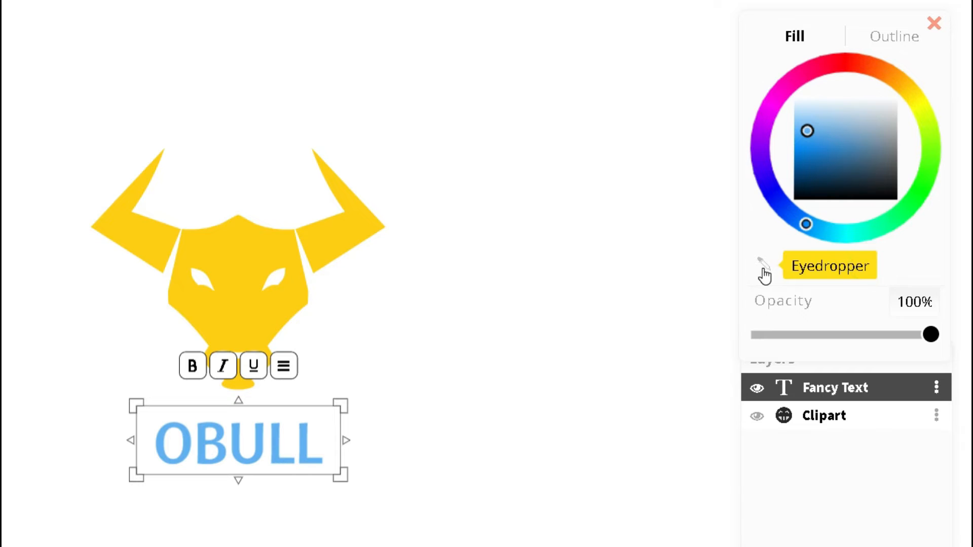
text(3d3d3d)
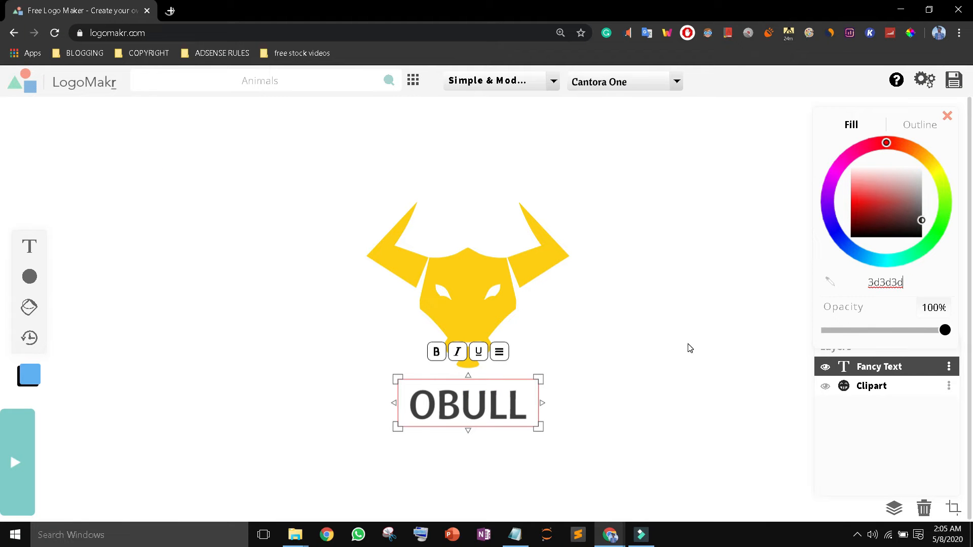
click(628, 332)
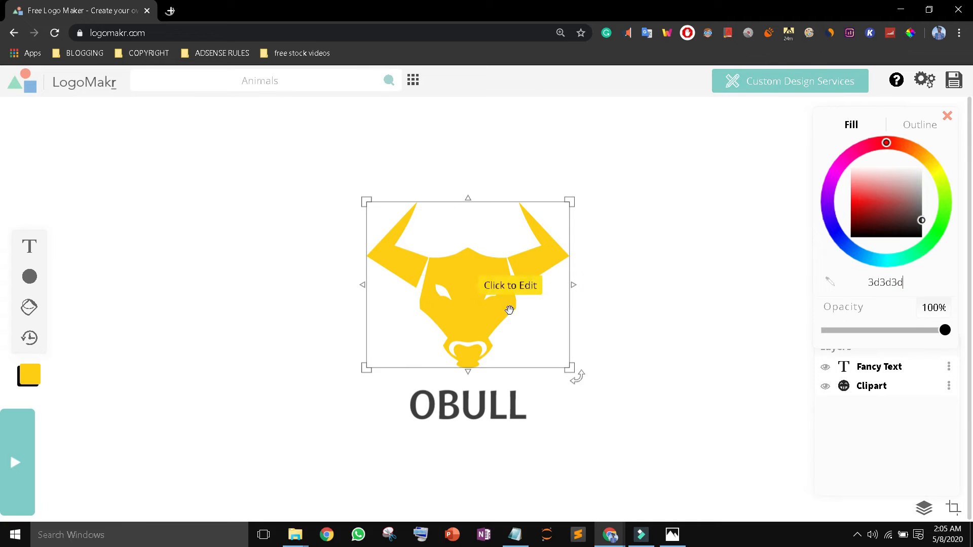
Step: Add a large circle around the bull head and text, centre it and move its layer to the back
mouse_move(29, 277)
click(62, 256)
drag(415, 240, 294, 168)
drag(908, 371, 908, 426)
drag(480, 290, 491, 291)
click(618, 461)
Step: Adjust the bull head slightly lower inside the circle and centre the OBULL text beneath it
drag(471, 414, 472, 414)
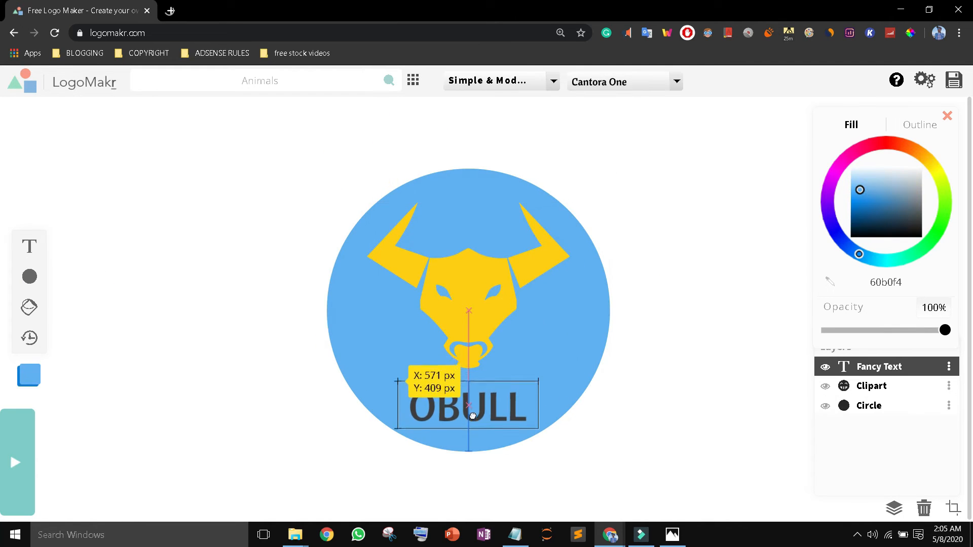
click(685, 311)
drag(482, 294, 478, 320)
click(628, 335)
drag(479, 403, 479, 420)
click(628, 365)
drag(480, 311, 480, 296)
click(628, 355)
click(479, 419)
drag(480, 419, 480, 406)
click(521, 439)
click(730, 289)
click(505, 311)
Step: Fill the circle with the bull head's yellow and recolor the bull head with the text's dark grey 3d3d3d
click(479, 400)
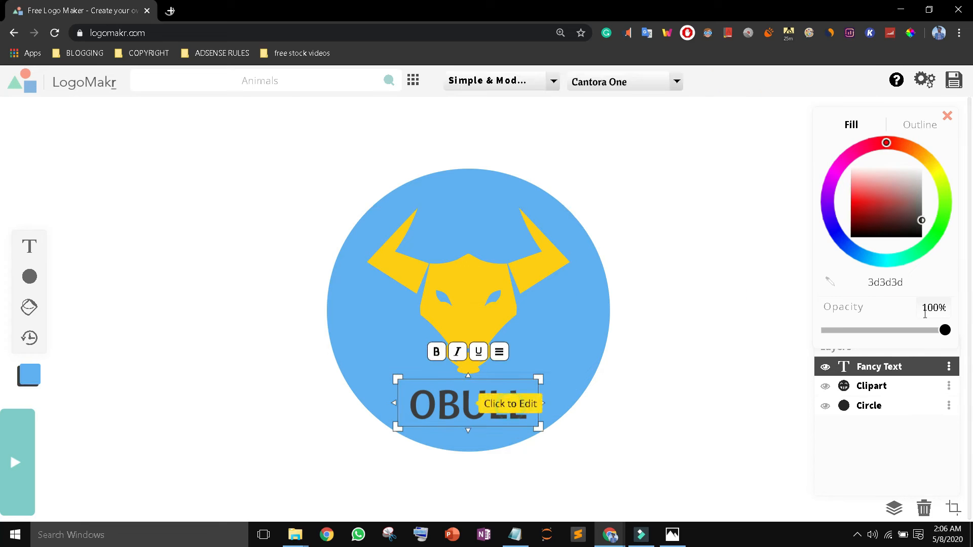
click(636, 309)
click(496, 221)
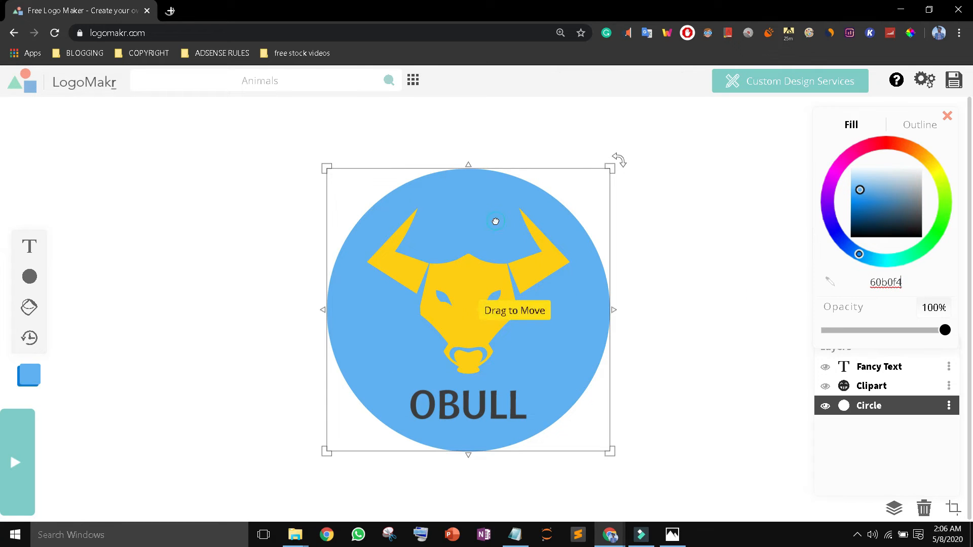
click(481, 274)
click(469, 285)
click(828, 286)
click(496, 406)
click(704, 287)
click(480, 409)
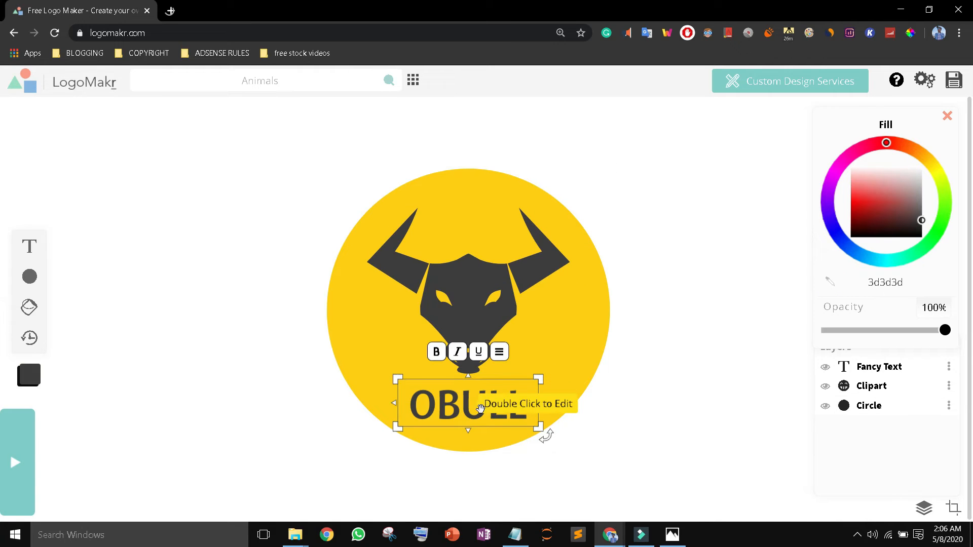
click(454, 348)
click(721, 211)
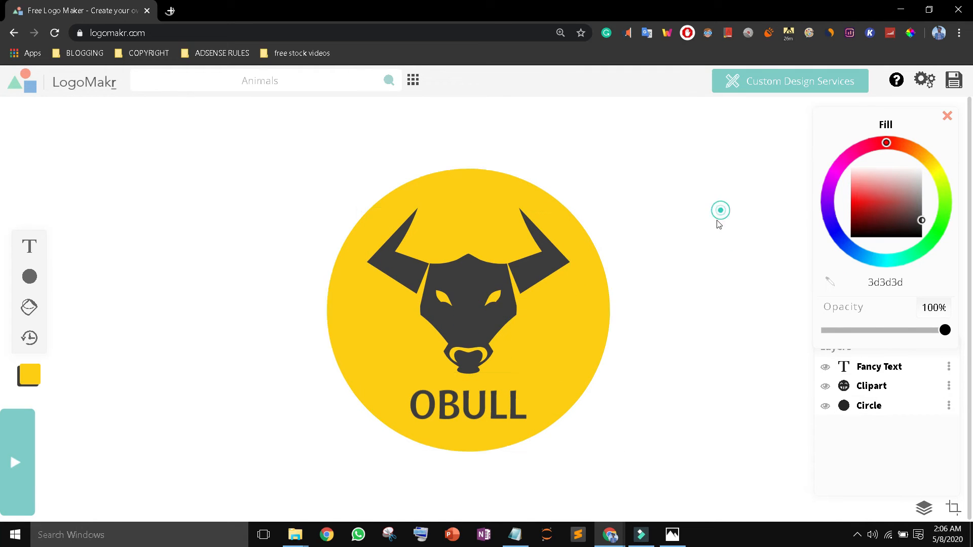
Step: Shrink the circle, bull head and text together and reposition the whole logo near the canvas centre
drag(208, 125, 750, 503)
drag(327, 169, 310, 244)
mouse_move(487, 200)
mouse_down()
mouse_move(487, 178)
mouse_move(498, 199)
mouse_up()
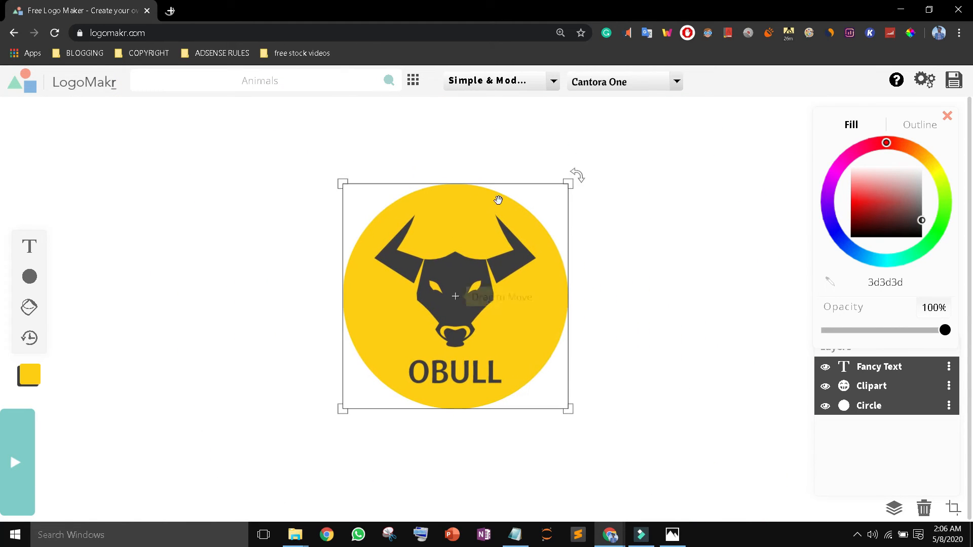
Step: Save the logo and download the free PNG version
click(956, 82)
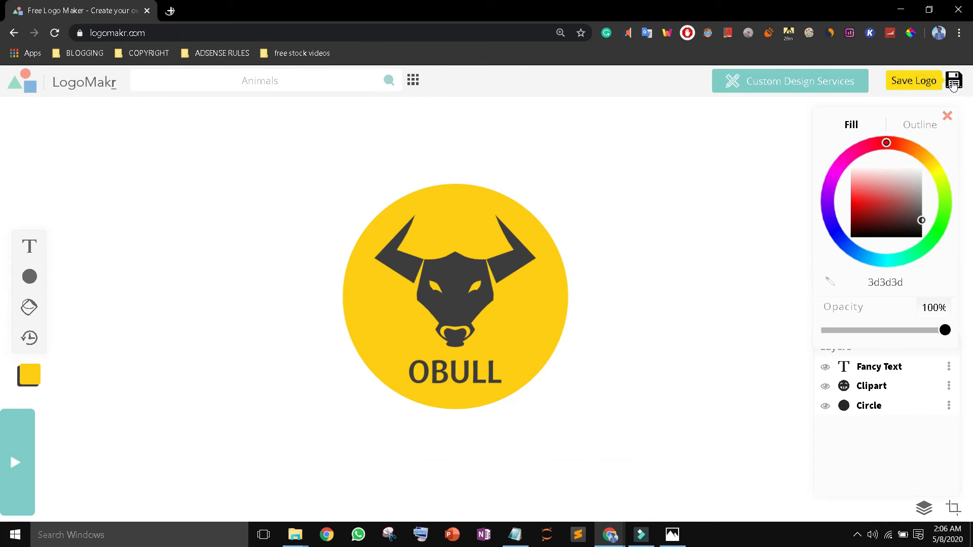
click(527, 450)
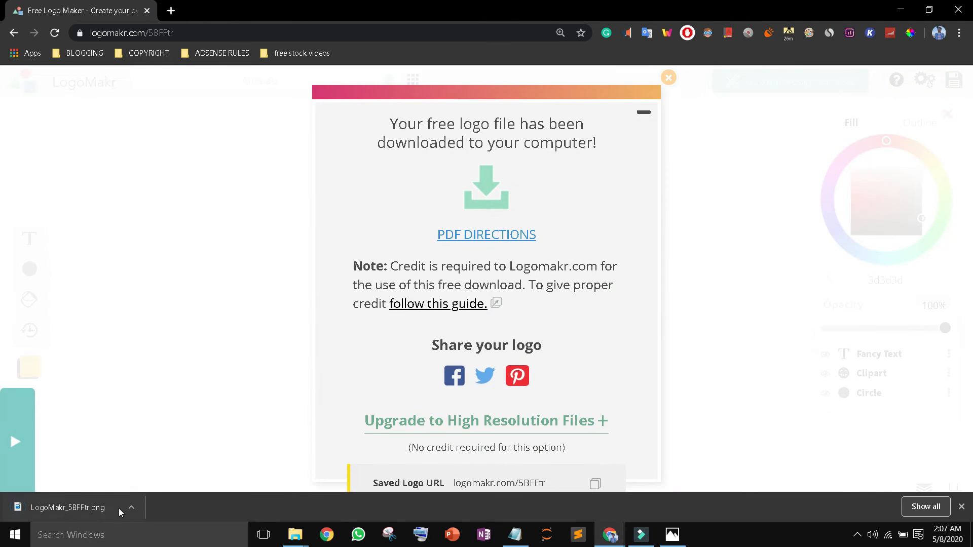
click(153, 430)
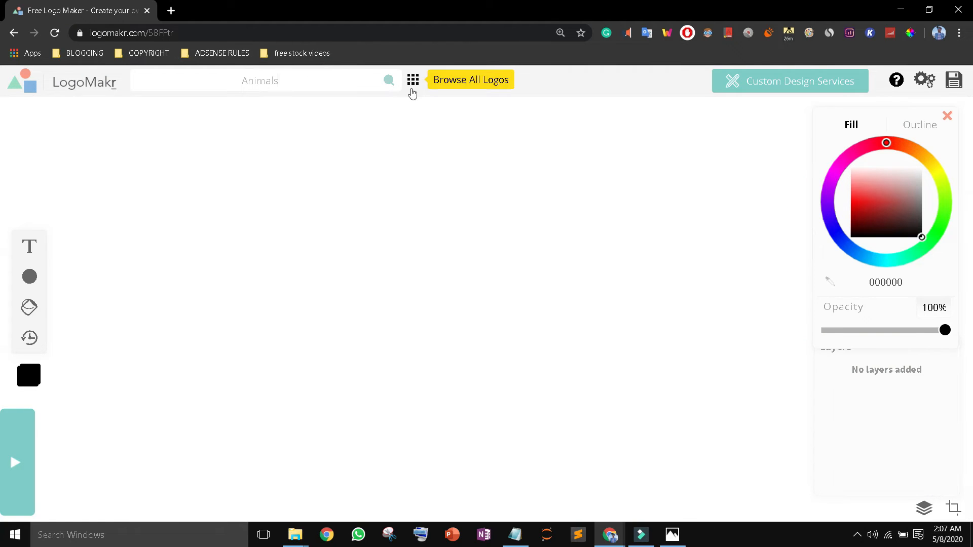
Step: Search the graphics library for "BULL" and add the solid black bull head with curved horns and a separate muzzle
click(412, 82)
click(901, 124)
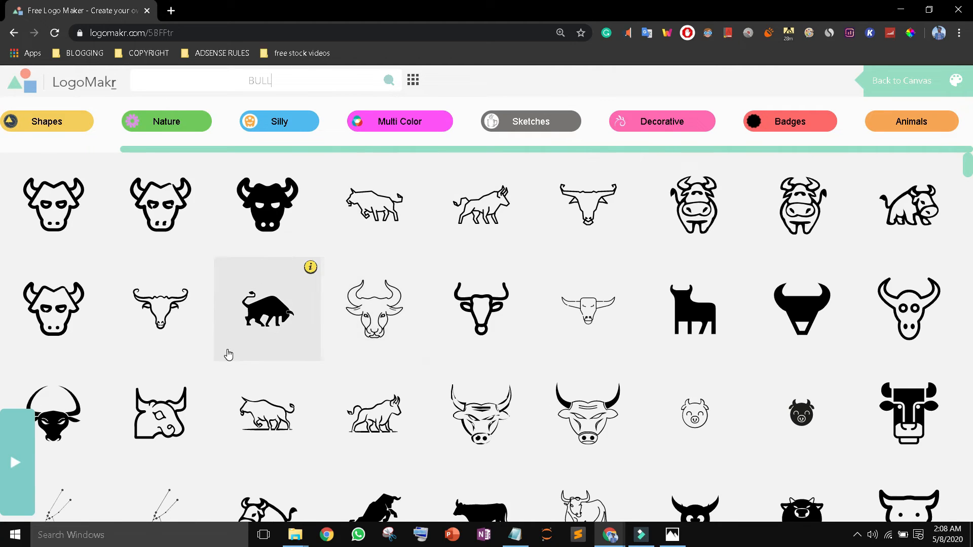
scroll(227, 355, down, 3)
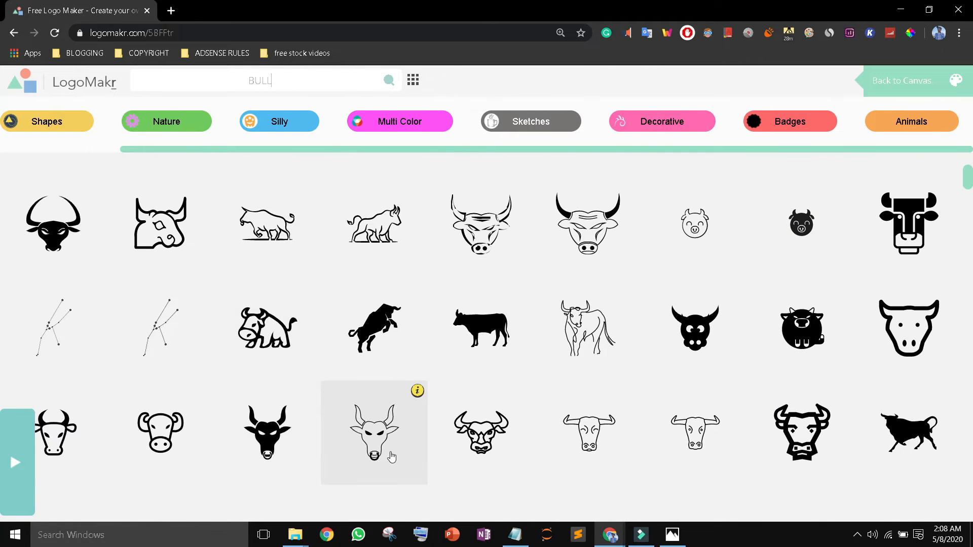
scroll(390, 452, down, 2)
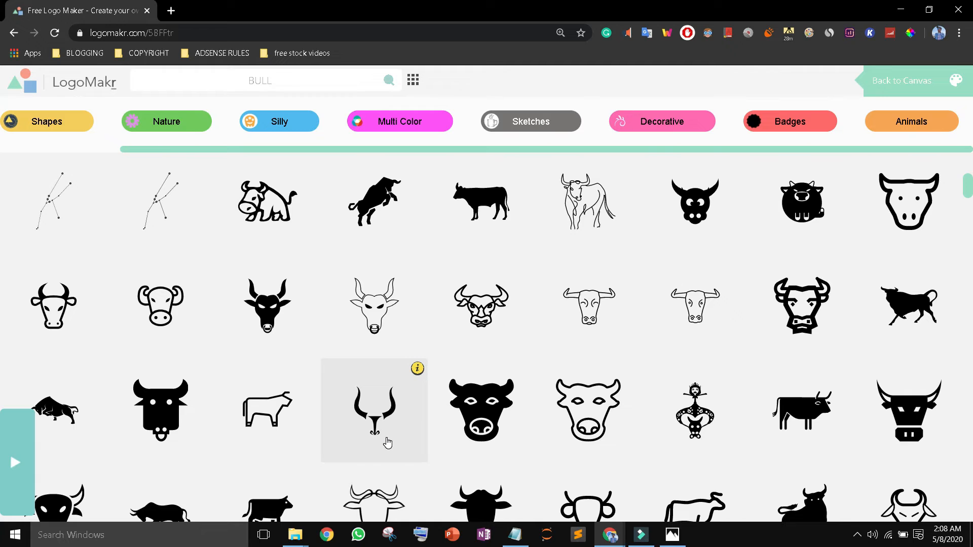
click(917, 424)
Step: Enlarge the new bull head and centre it on the canvas
drag(415, 242, 330, 158)
drag(428, 320, 464, 341)
click(629, 318)
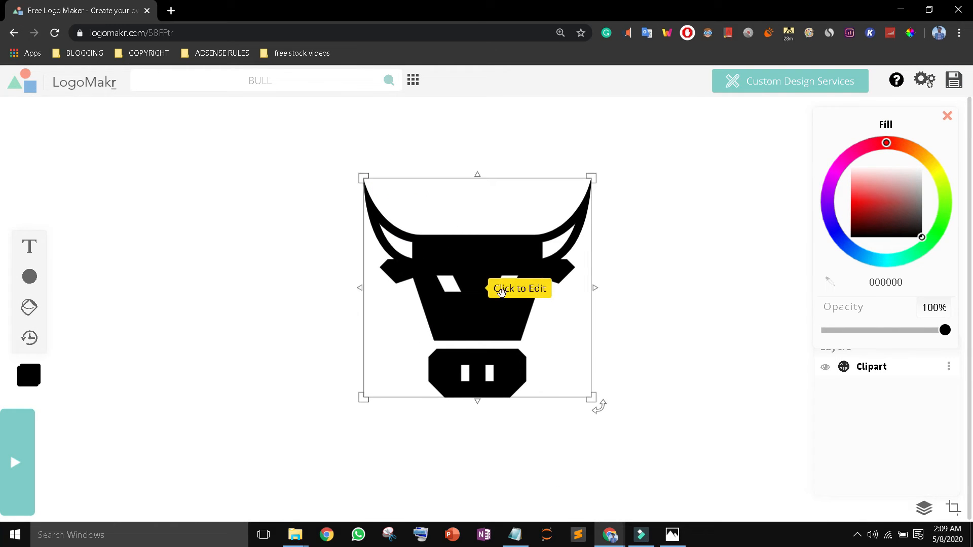
Step: Add the text "OBULL" and set its font to Audiowide from the Pixel & Monospace category
click(29, 246)
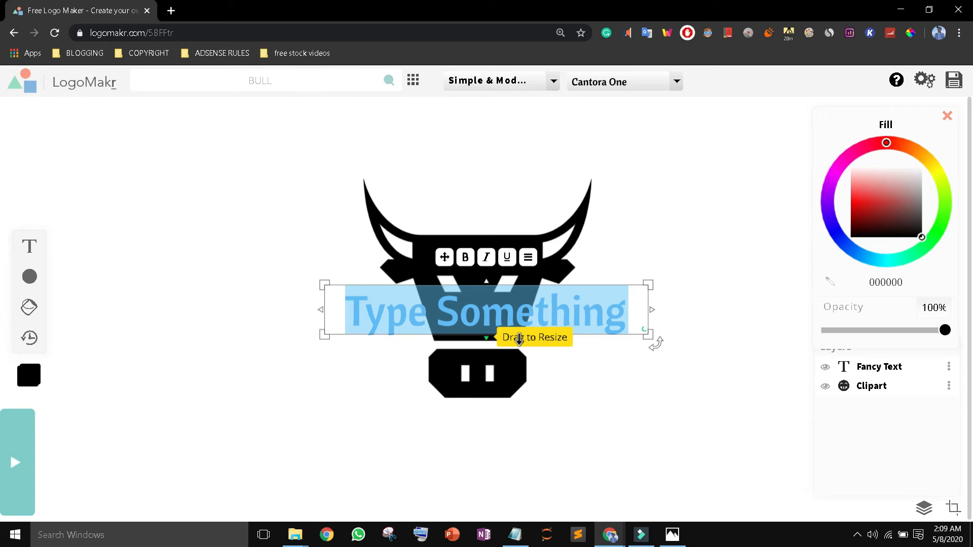
text(OBULL)
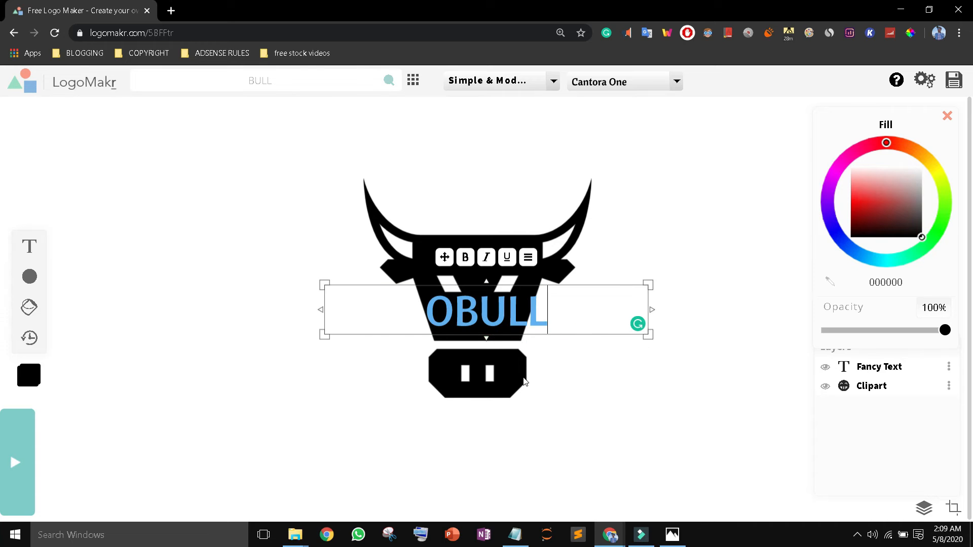
key(alt+Tab)
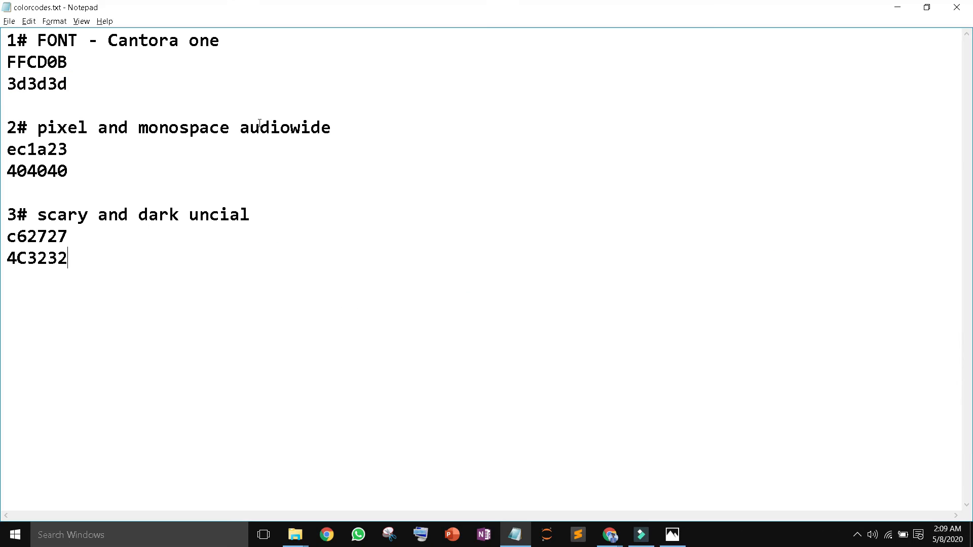
key(alt+Tab)
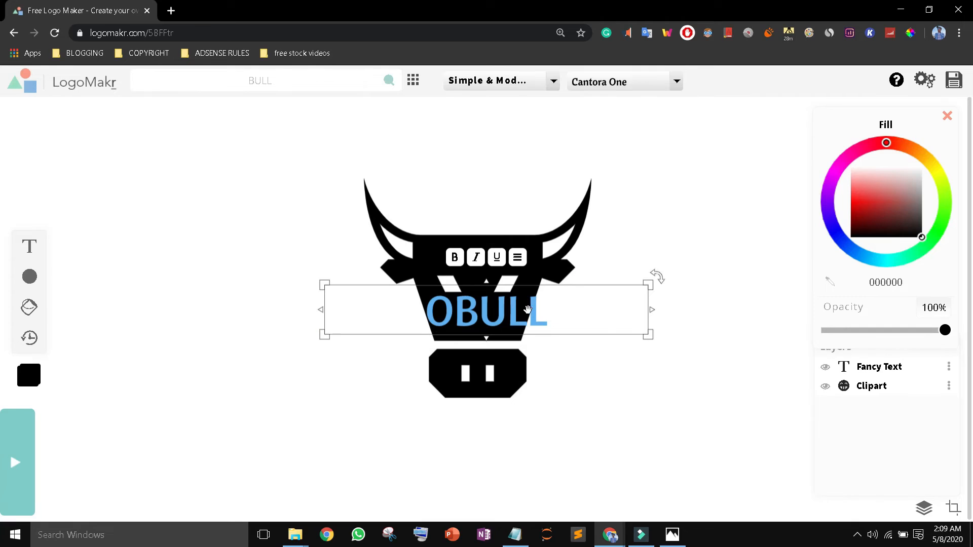
click(543, 80)
click(505, 245)
Step: Fit the text box to the OBULL lettering, reduce it slightly and place it just below the bull's muzzle
drag(602, 294, 593, 408)
drag(317, 424, 472, 439)
drag(542, 400, 461, 409)
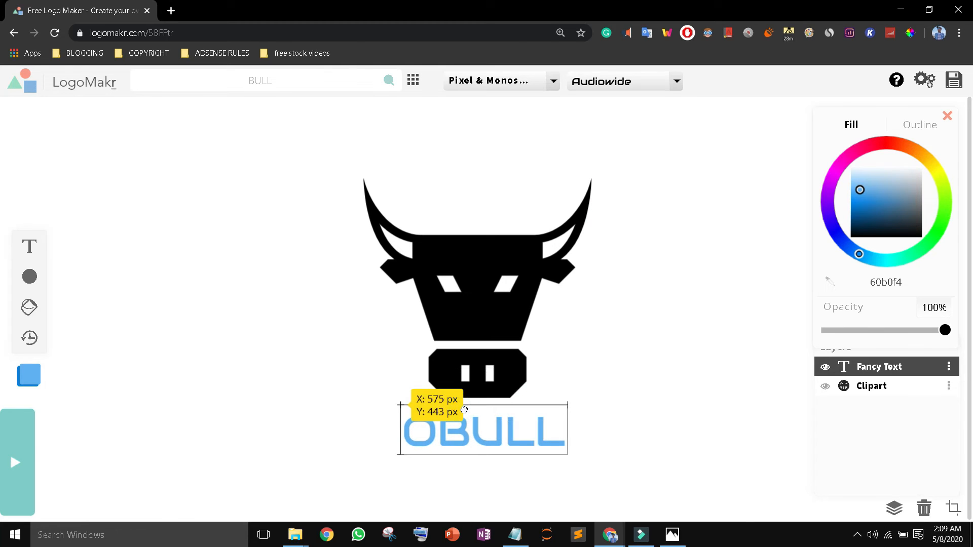
click(669, 367)
drag(561, 430, 557, 408)
drag(497, 427, 502, 424)
click(716, 481)
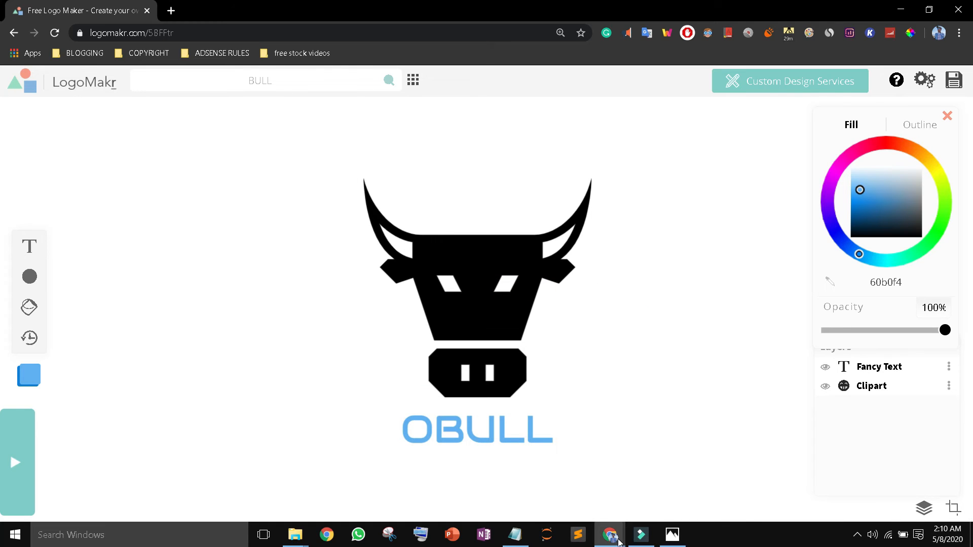
Step: Fill the bull head with the red color code ec1a23 from the notes file
click(515, 535)
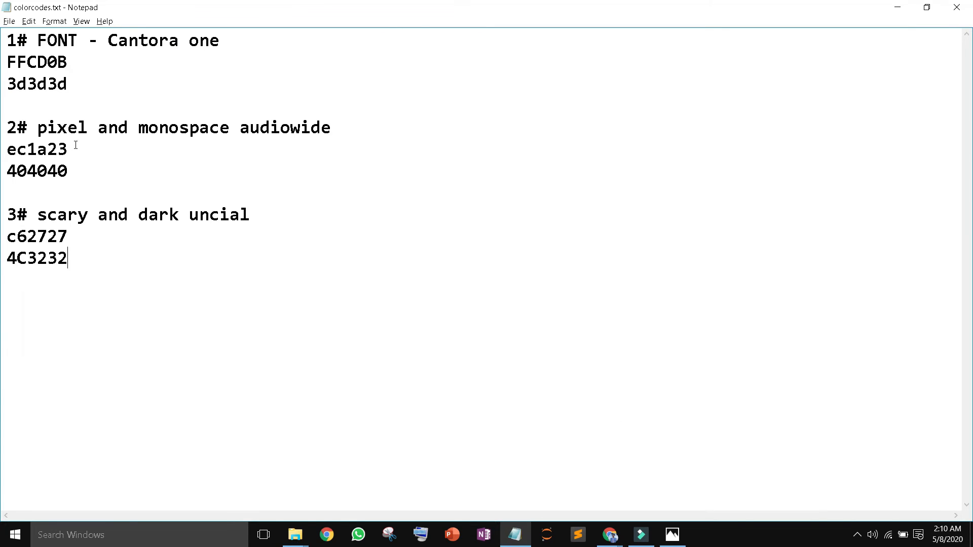
key(alt+Tab)
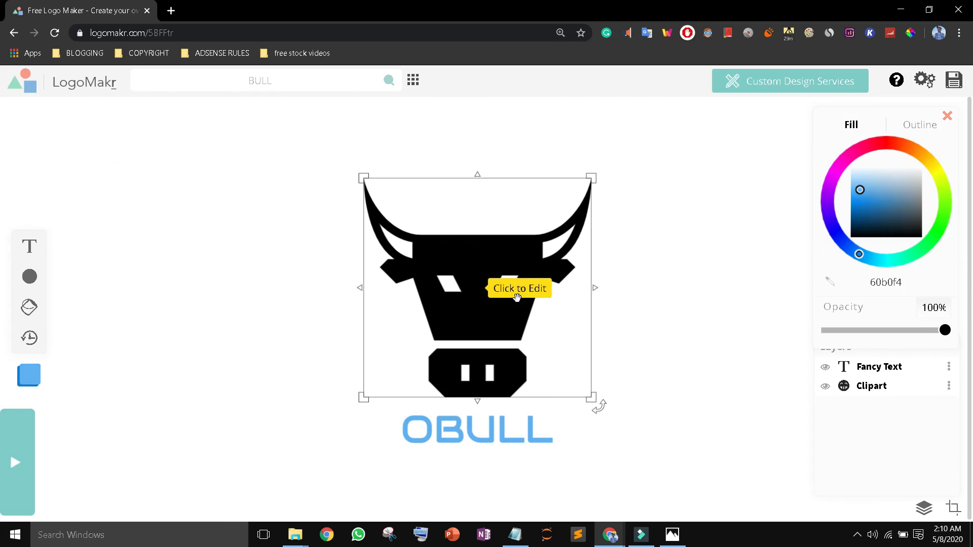
click(591, 400)
text(ec1a23)
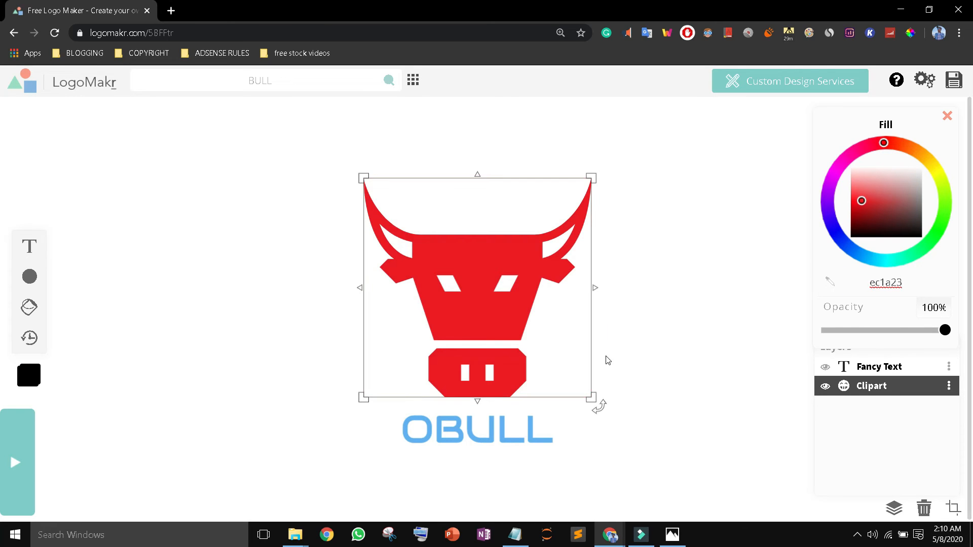
Step: Fill the OBULL text with the color code 404040 from the notes file
key(alt+Tab)
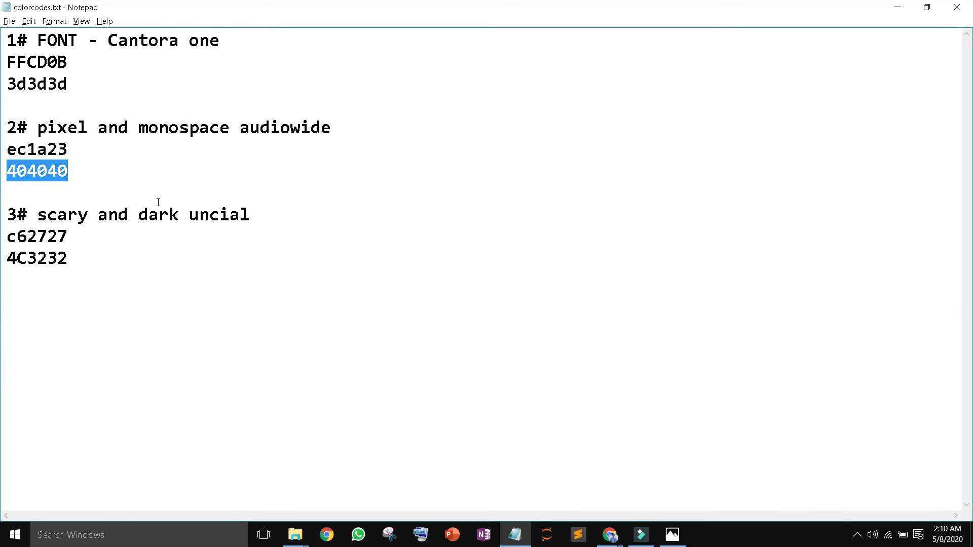
key(alt+Tab)
click(508, 437)
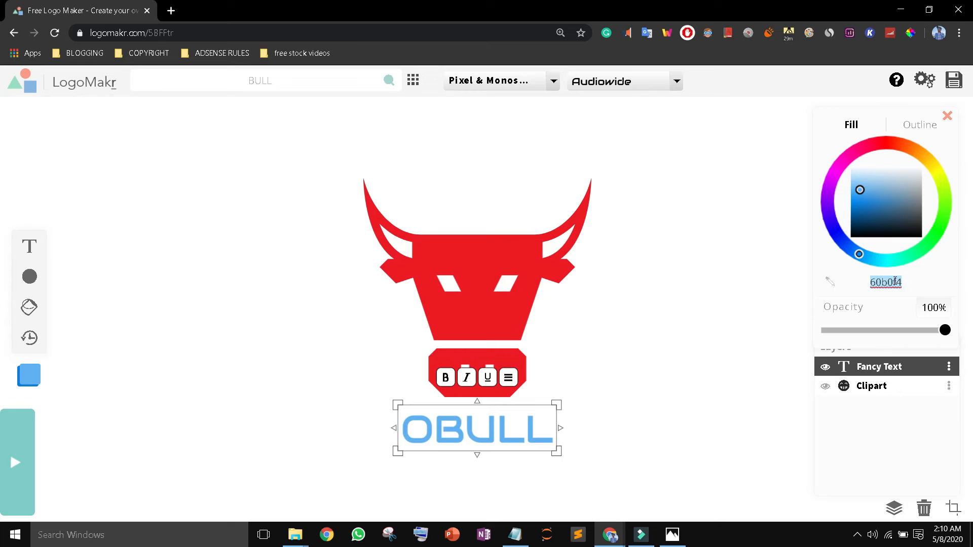
text(404040)
click(645, 323)
Step: Select the bull head and text together, then resize and reposition the whole logo on the canvas
drag(238, 129, 701, 500)
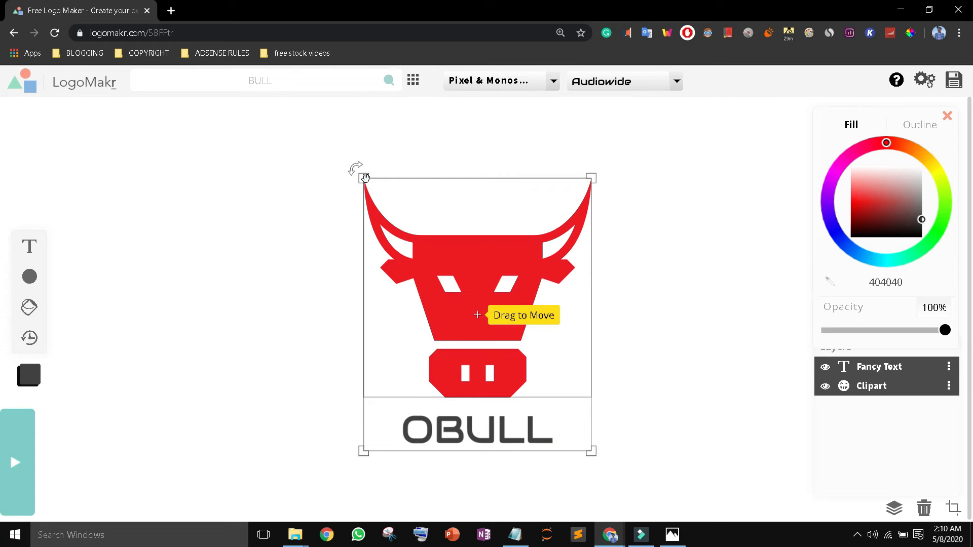
drag(365, 177, 437, 157)
drag(528, 158, 717, 138)
drag(417, 293, 482, 374)
drag(252, 117, 341, 235)
drag(430, 334, 422, 233)
Step: Save the logo with its free low-resolution download, and delete the bull head and text from the canvas
click(954, 80)
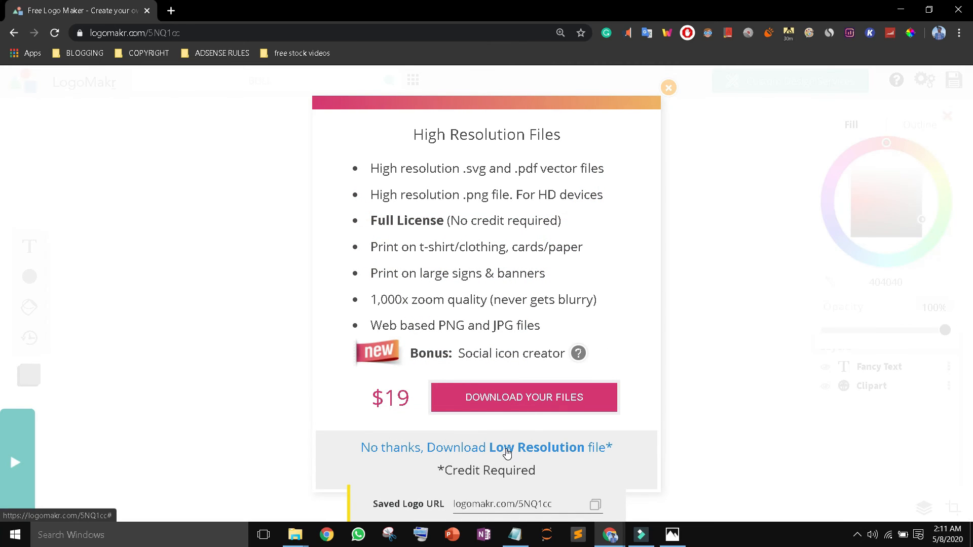
click(673, 90)
drag(243, 119, 680, 488)
click(924, 508)
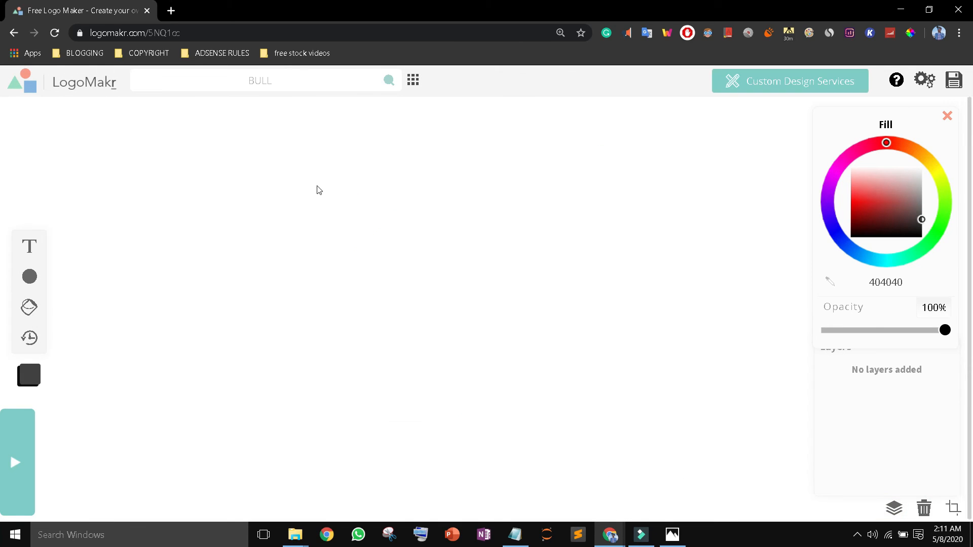
Step: Browse the BULL graphics and add the solid black angular charging bull with lowered head
click(294, 89)
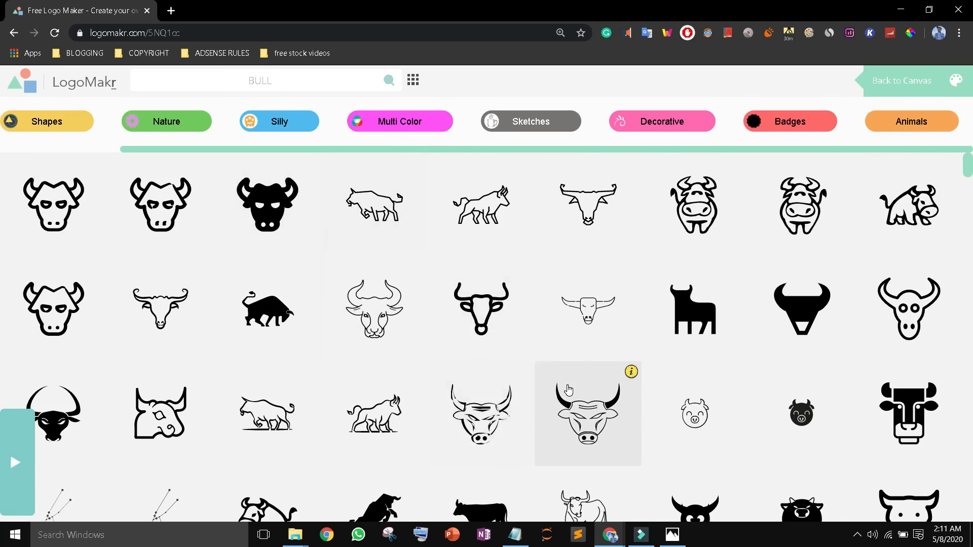
scroll(569, 388, down, 6)
scroll(569, 386, down, 2)
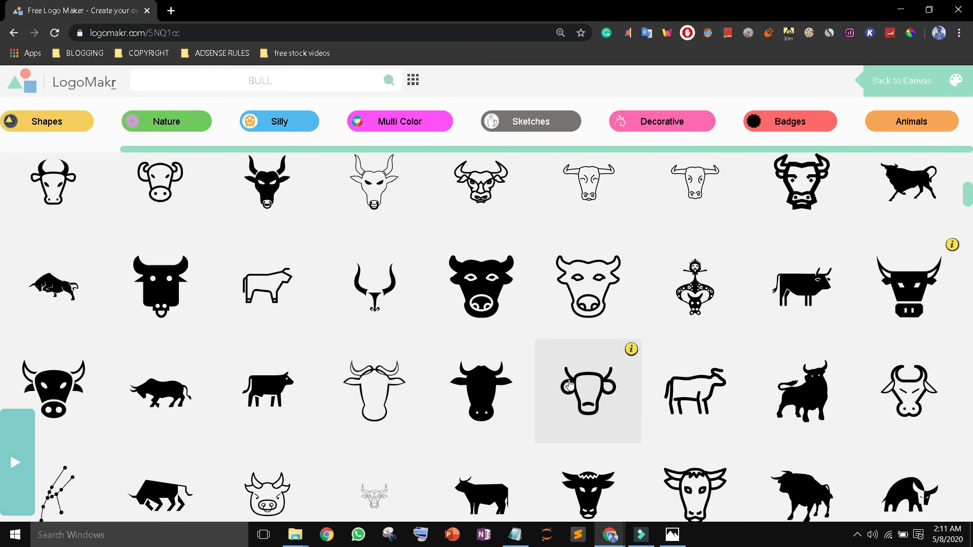
scroll(569, 385, down, 1)
click(160, 431)
Step: Enlarge the charging bull and position it near the canvas centre
drag(489, 308, 388, 258)
drag(455, 292, 654, 406)
drag(508, 315, 489, 307)
Step: Fill the charging bull with the color code c62727 from the notes file
click(512, 536)
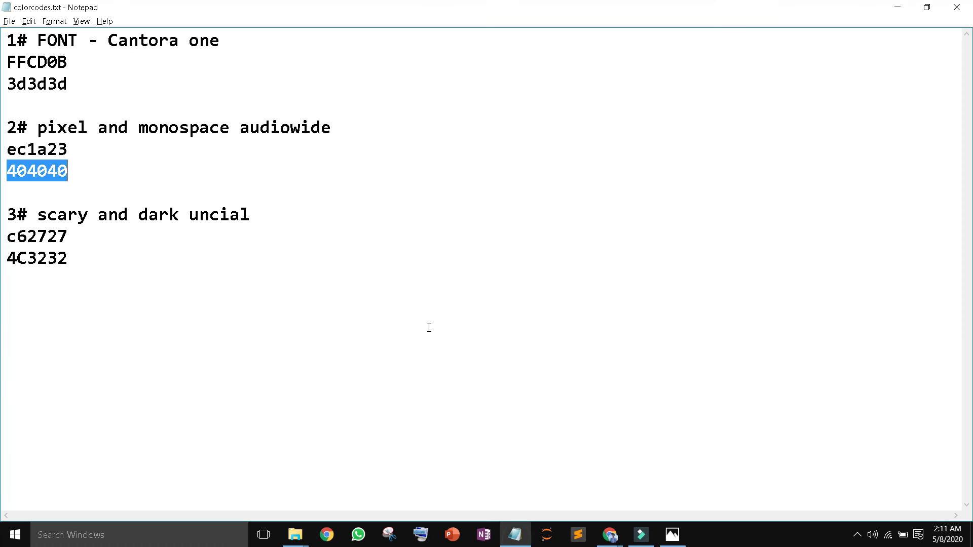
key(alt+Tab)
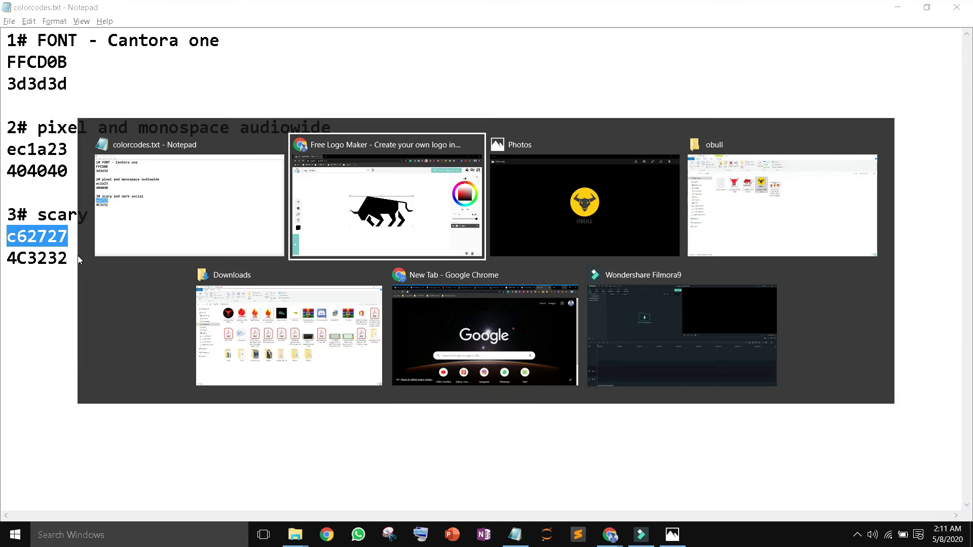
click(895, 284)
text(c62727)
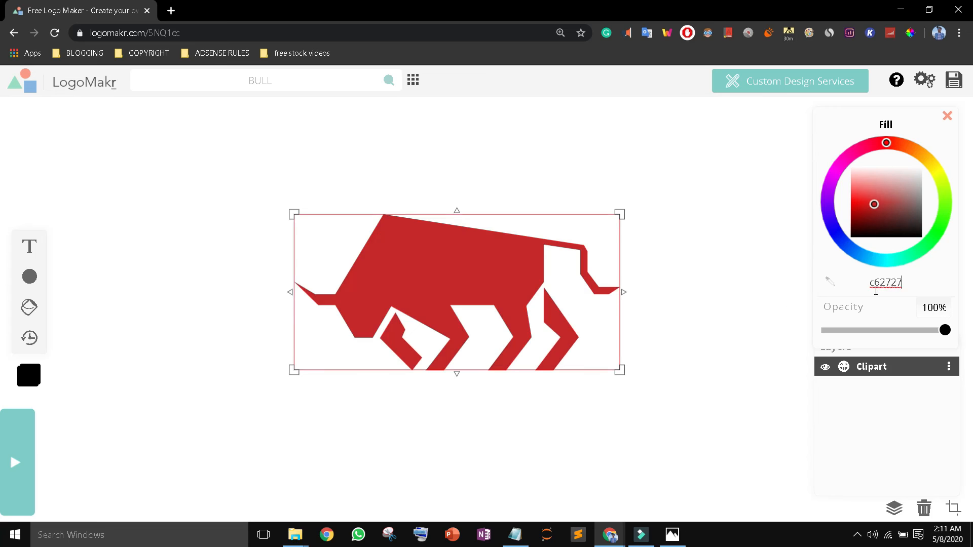
click(706, 164)
Step: Add the text "OBULL" and set its font to Uncial Antiqua from the Scary & Dark category
click(30, 246)
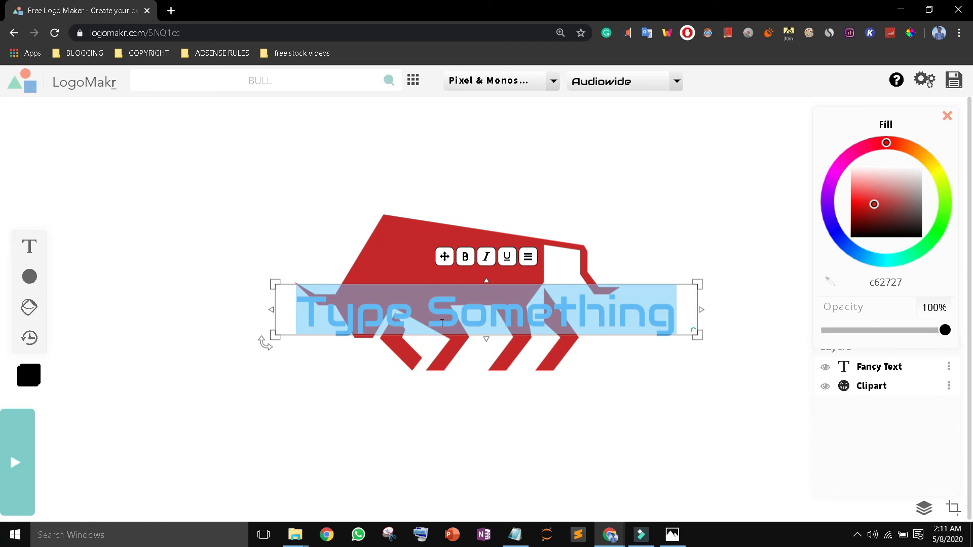
text(OBULL)
click(554, 81)
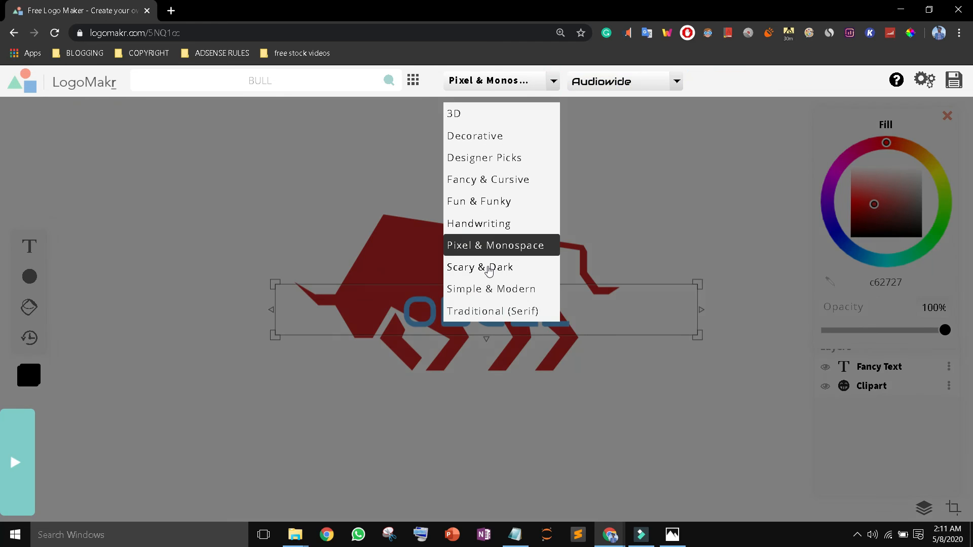
click(493, 267)
click(657, 81)
scroll(609, 254, down, 1)
click(614, 251)
Step: Enlarge the OBULL text and place it directly below the charging bull's legs
drag(272, 310, 409, 422)
drag(550, 436, 639, 462)
drag(555, 424, 484, 416)
drag(567, 457, 544, 447)
drag(528, 413, 547, 413)
drag(484, 422, 505, 416)
drag(568, 374, 622, 359)
drag(503, 397, 468, 410)
click(695, 502)
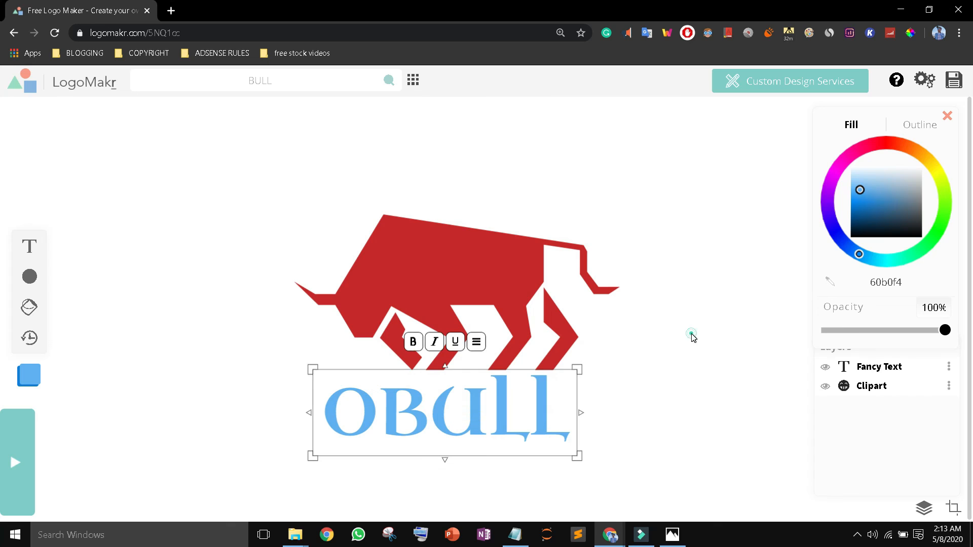
Step: Fill the OBULL text with the dark brown color code 4C3232 from the notes file
click(515, 535)
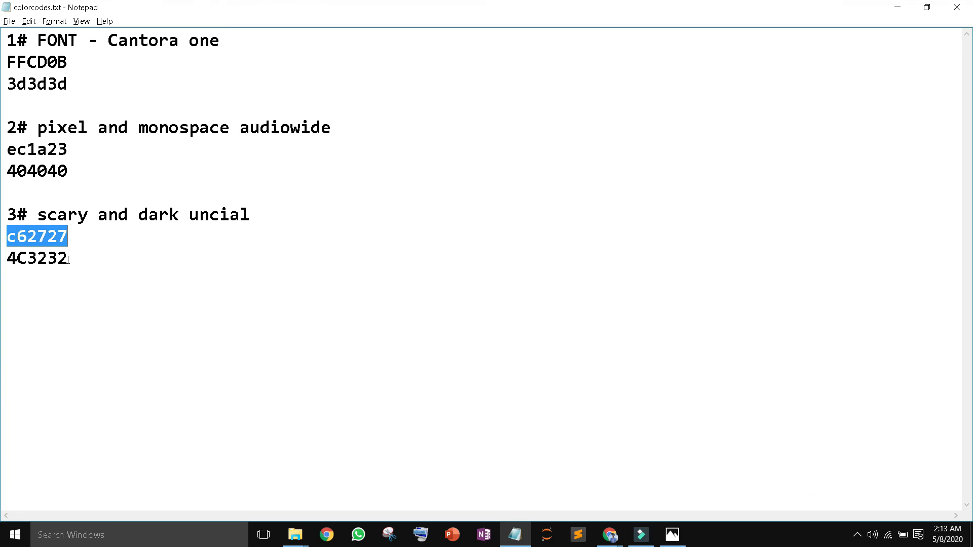
key(alt+Tab)
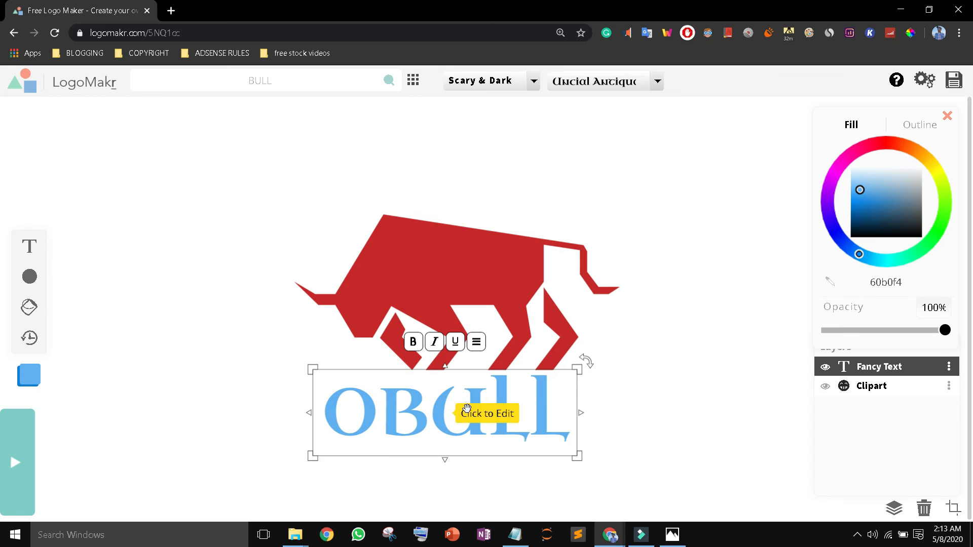
text(4C3232)
click(748, 313)
drag(223, 175, 738, 522)
drag(294, 215, 224, 192)
click(30, 338)
click(30, 338)
Step: Select the charging bull and text together and enlarge them to fill most of the canvas
drag(243, 155, 586, 459)
drag(291, 215, 188, 145)
drag(376, 210, 371, 191)
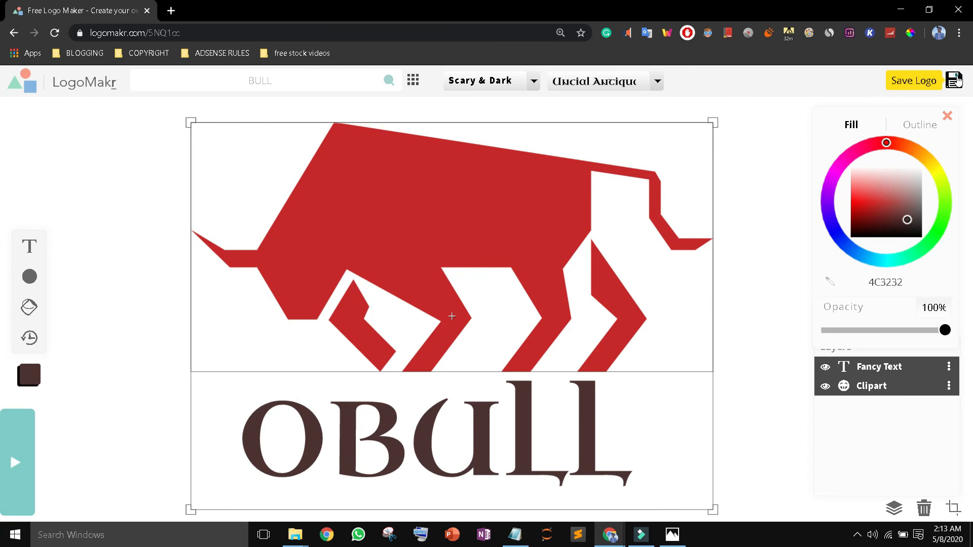
Step: Save the charging bull logo, download the free low-resolution file and return to the canvas
click(955, 80)
click(487, 450)
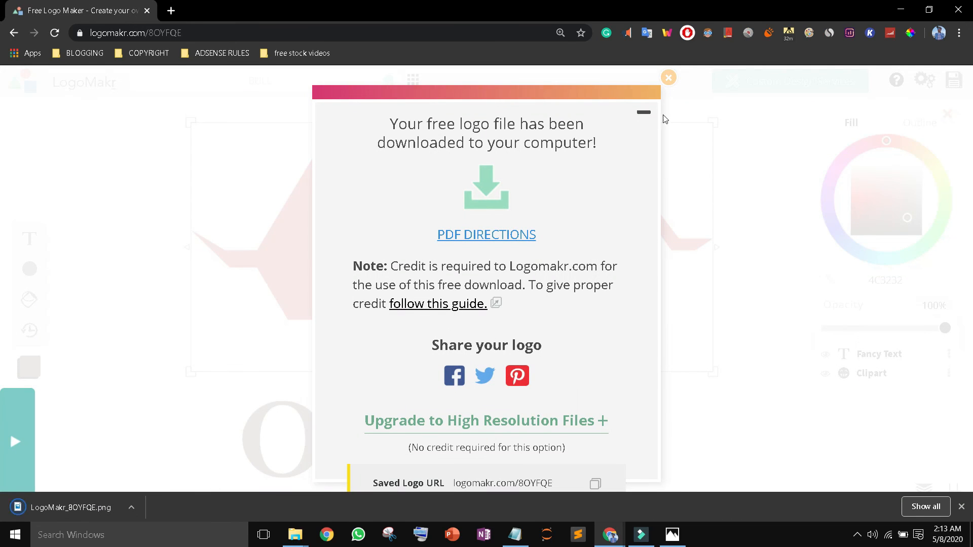
click(668, 78)
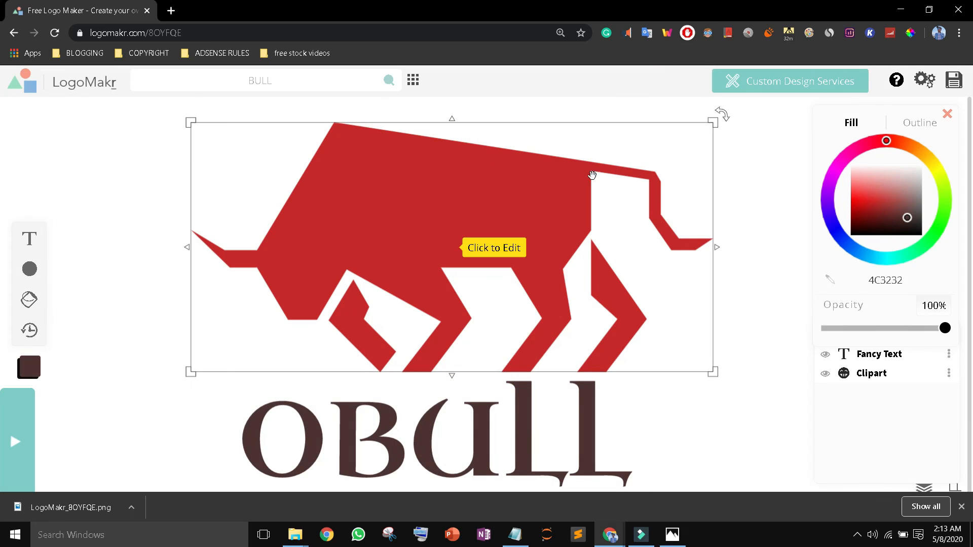
Step: Minimize the browser and open the downloaded red bull-head logo in Photos to review it
click(901, 9)
click(7, 273)
click(7, 273)
double_click(402, 270)
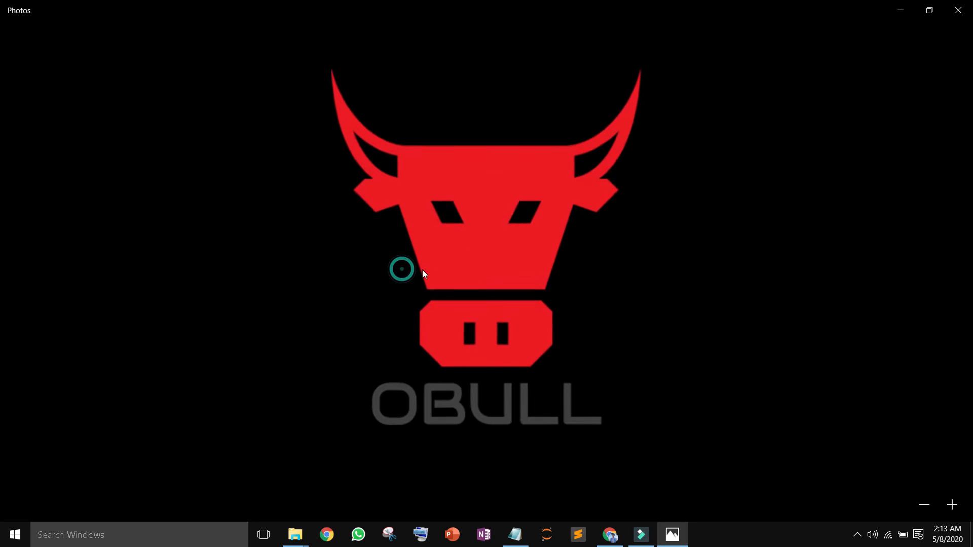